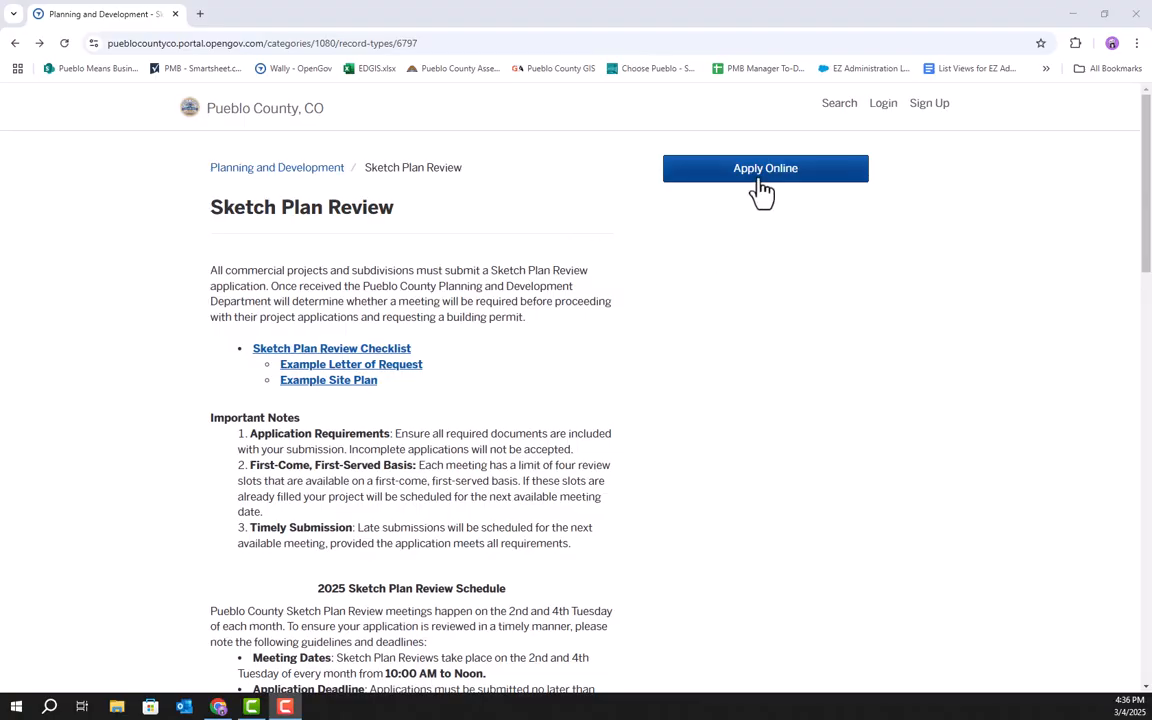
Log in to Permitting & Licensing with the account e-mail address and password.
{"action": "left_click", "coordinate": [762, 190]}
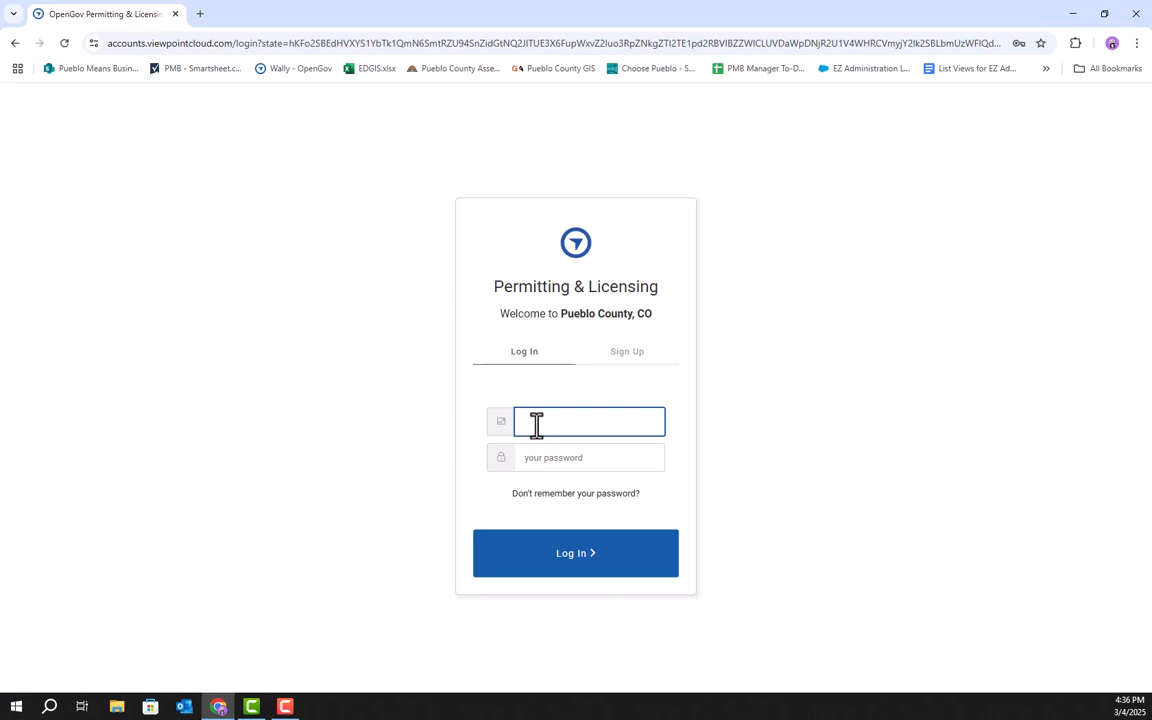
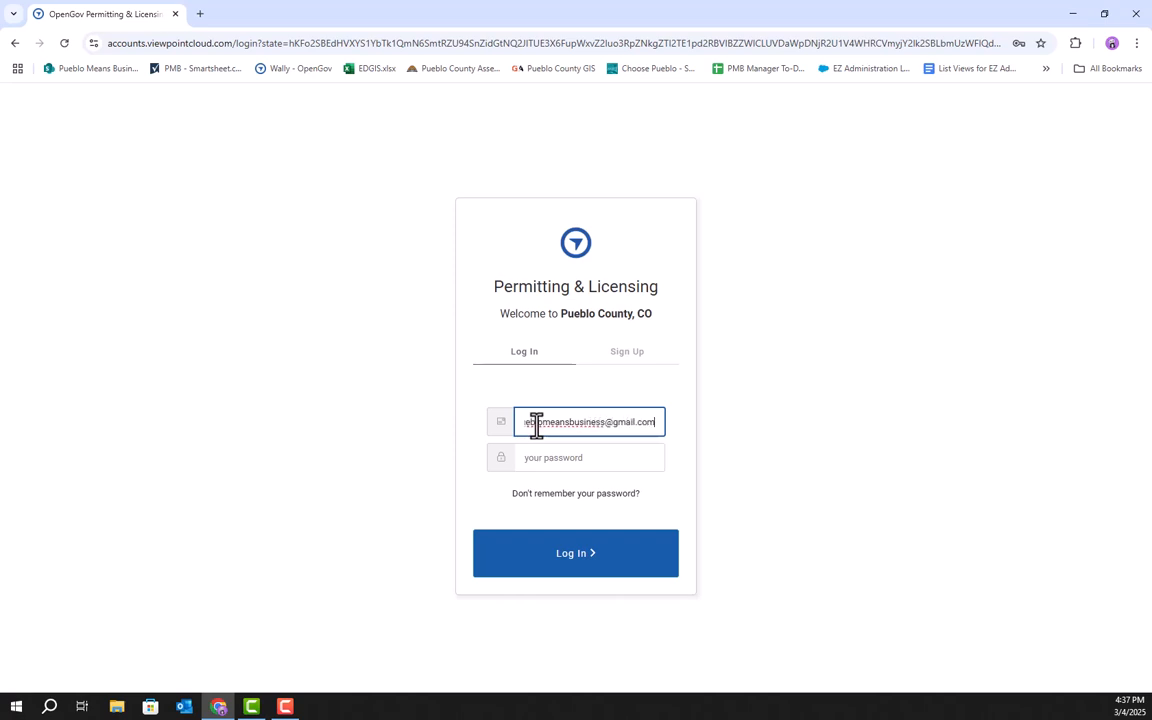
{"action": "key", "text": "Tab"}
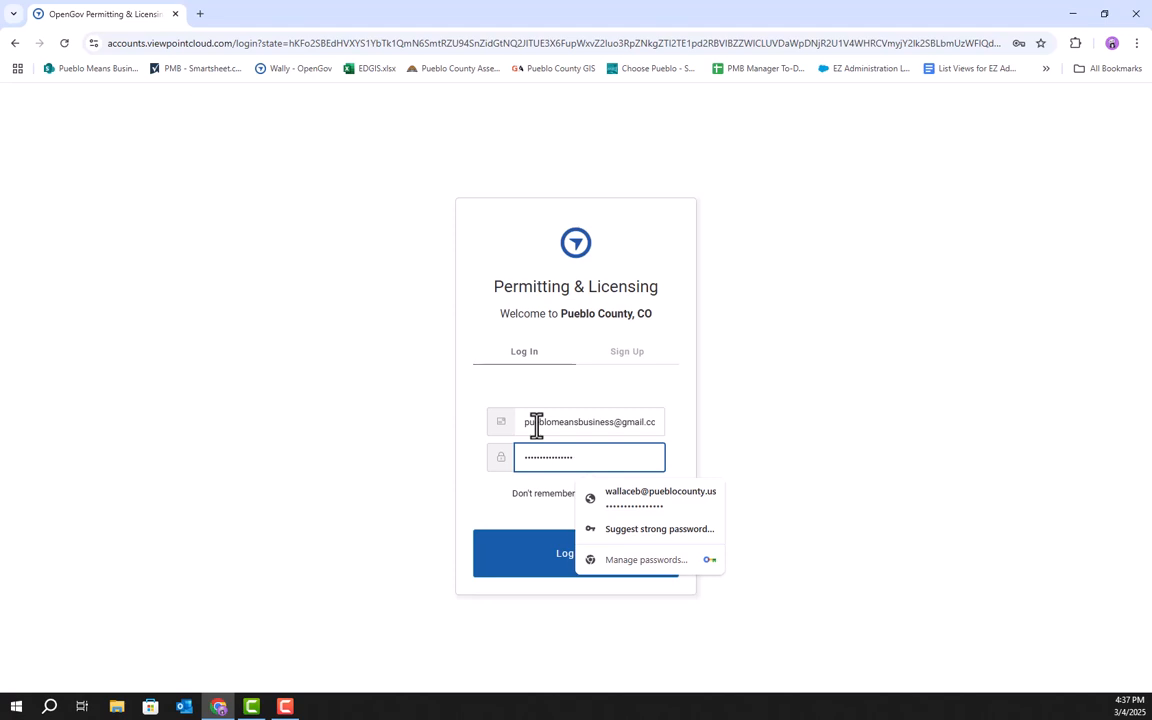
{"action": "key", "text": "Return"}
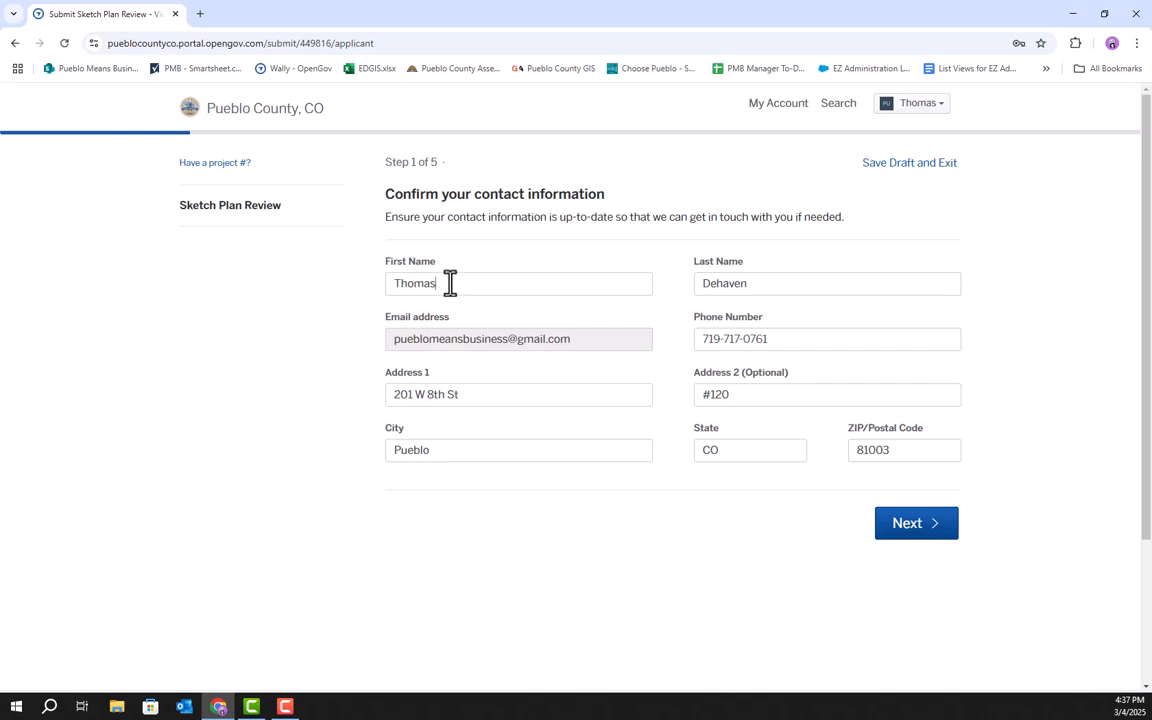
Review the contact information fields and continue to the location step of the application.
{"action": "double_click", "coordinate": [404, 287]}
{"action": "double_click", "coordinate": [800, 289]}
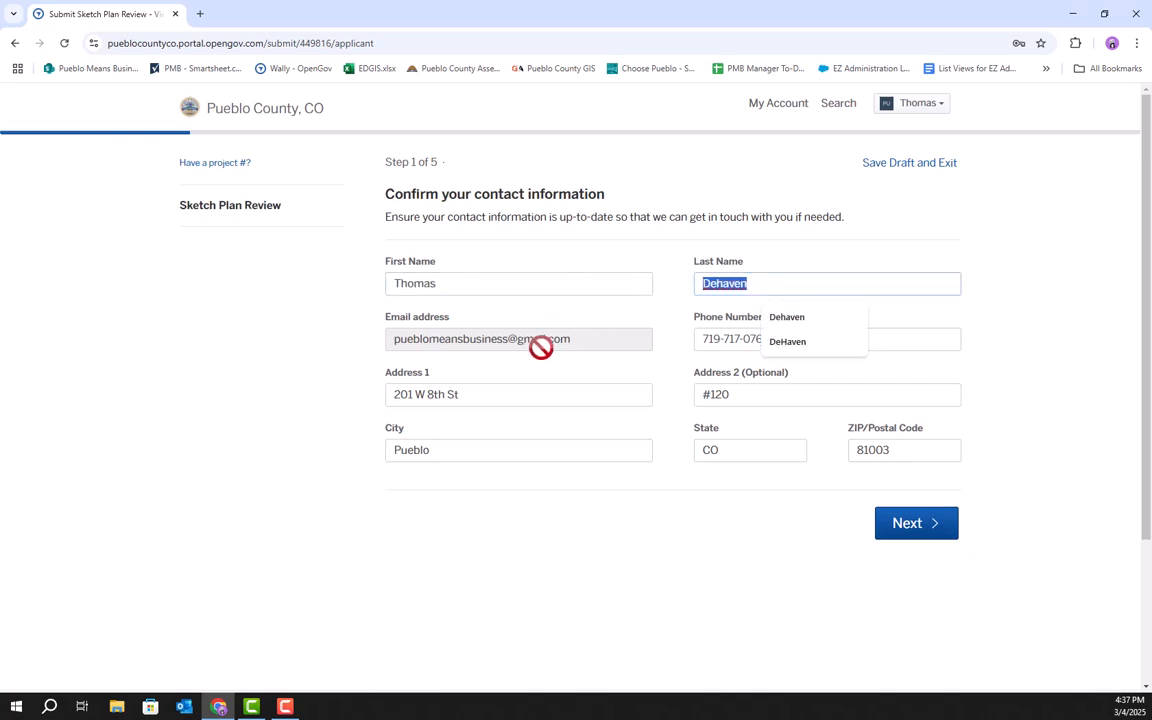
{"action": "left_click", "coordinate": [728, 342]}
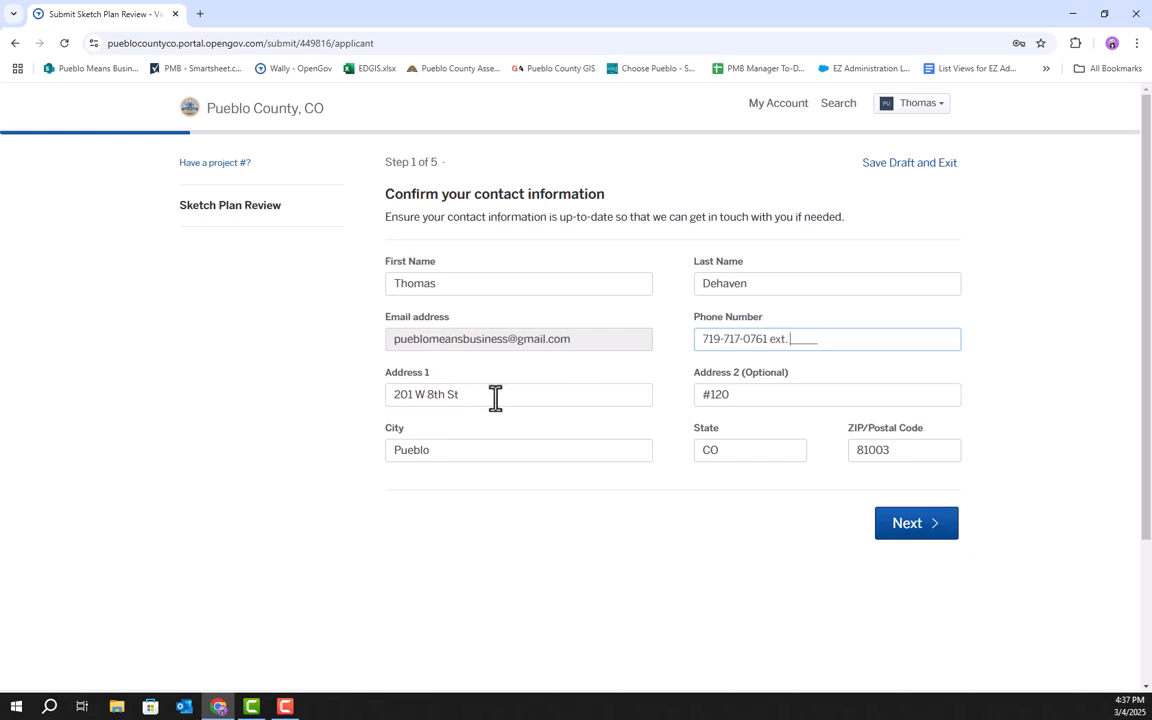
{"action": "left_click", "coordinate": [922, 543]}
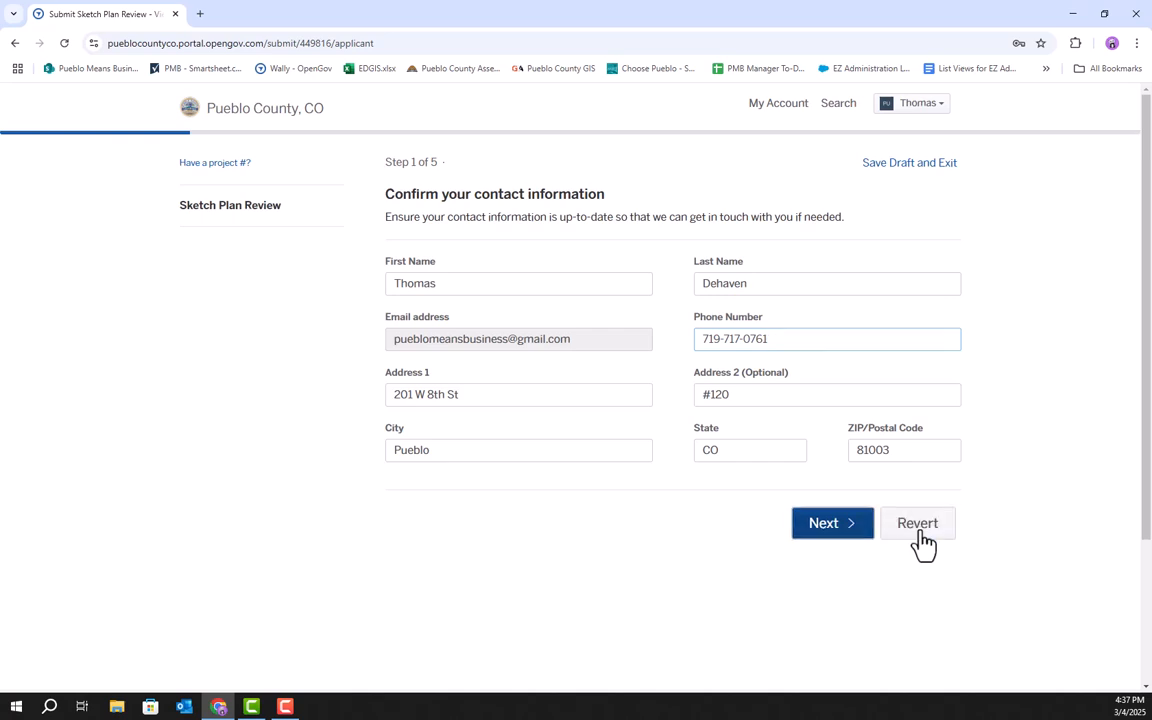
{"action": "left_click", "coordinate": [533, 329]}
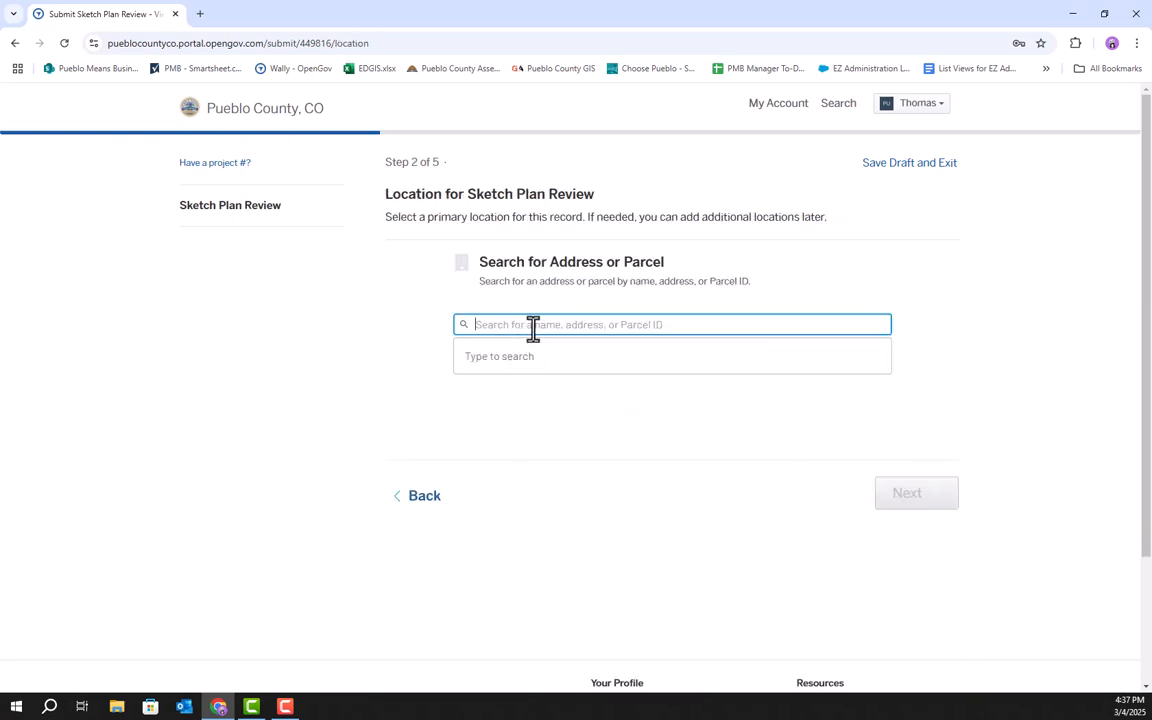
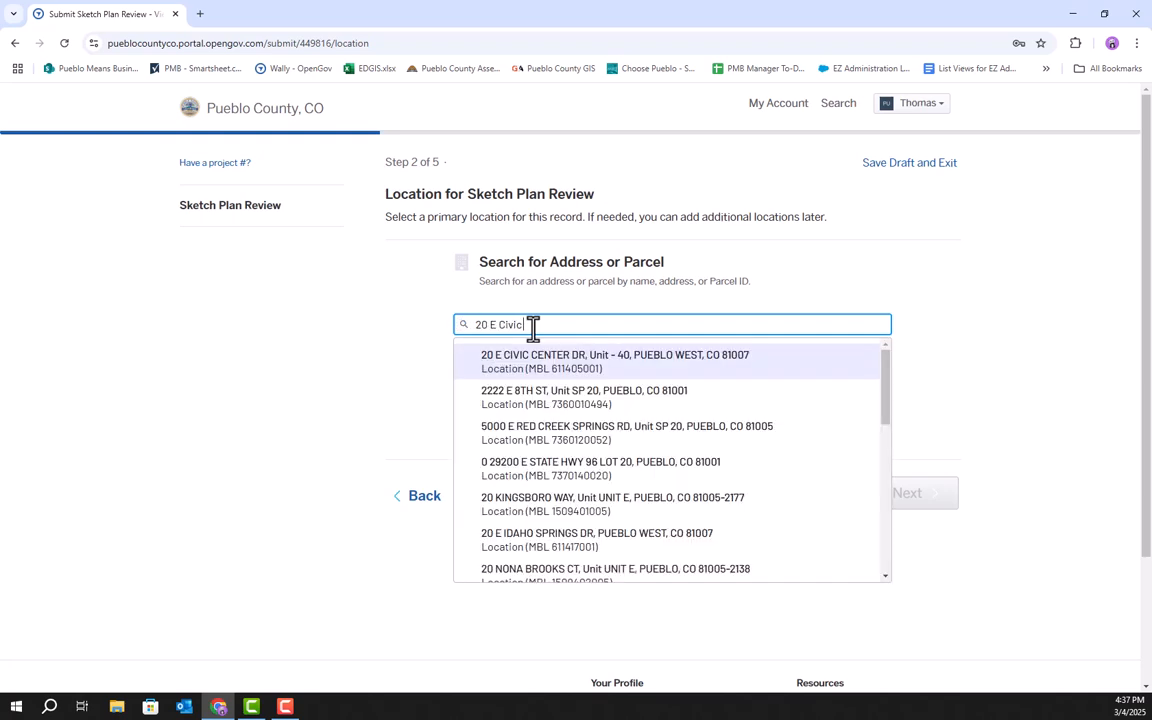
{"action": "left_click", "coordinate": [588, 362]}
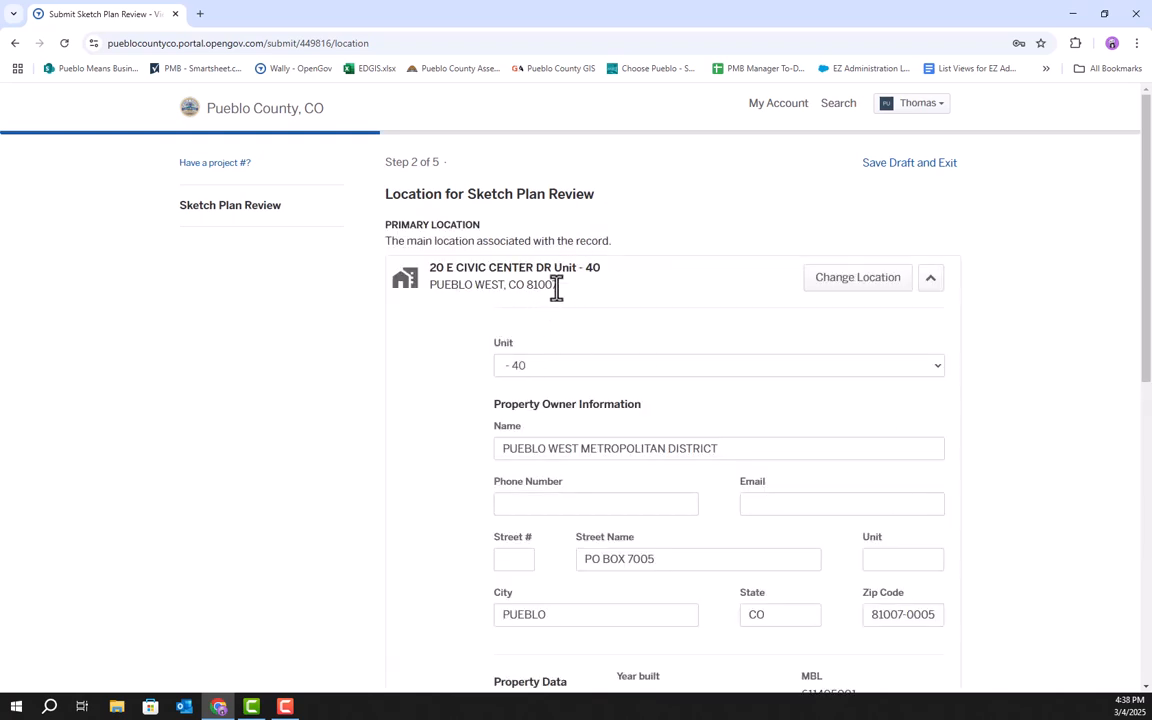
Fill in the property owner's phone number and e-mail from saved suggestions, then continue to Applicant Information.
{"action": "scroll", "coordinate": [648, 427], "scroll_direction": "down", "scroll_amount": 3}
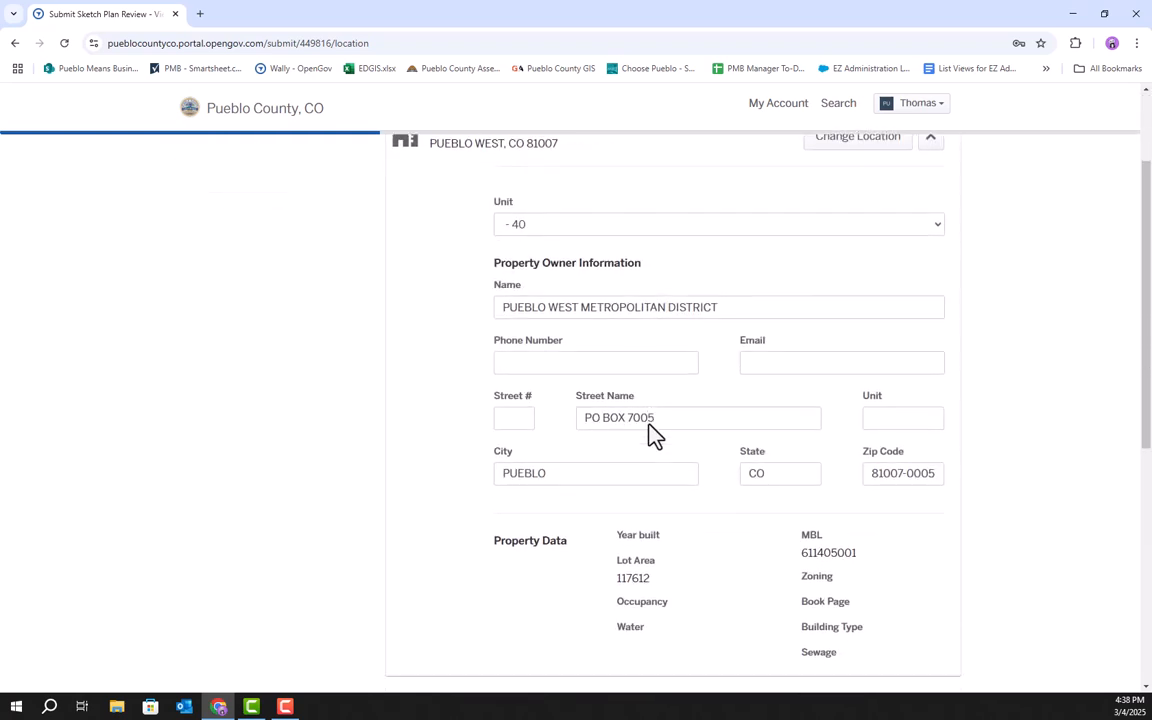
{"action": "scroll", "coordinate": [759, 471], "scroll_direction": "up", "scroll_amount": 2}
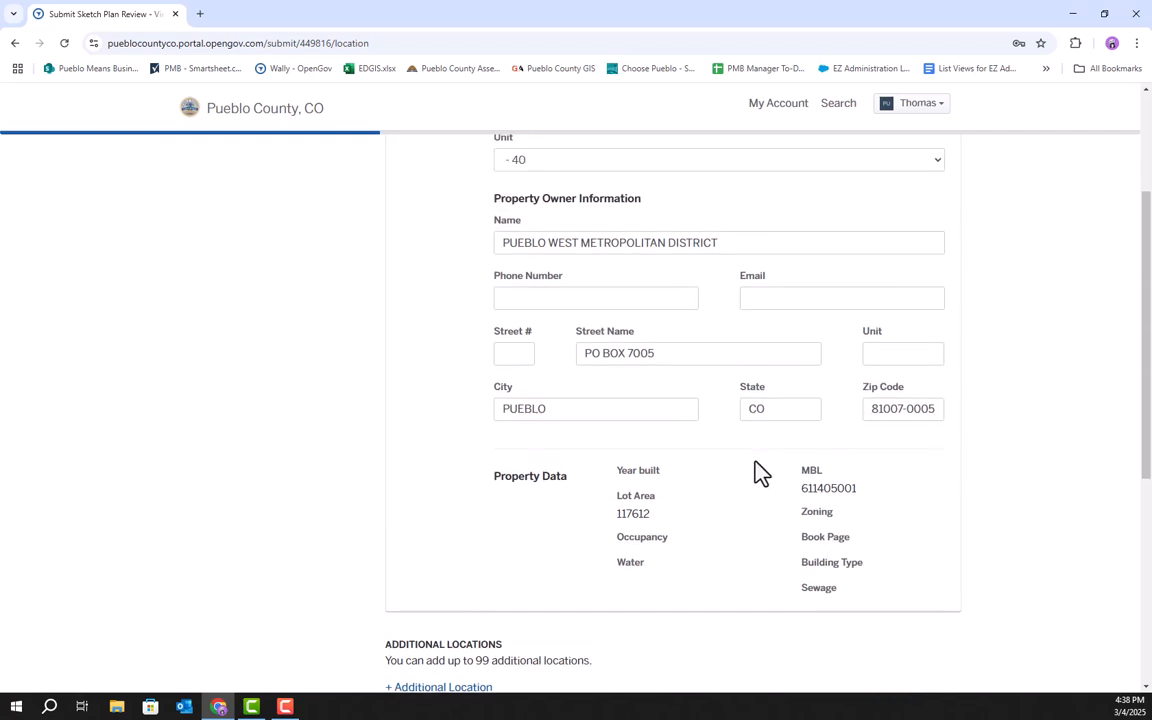
{"action": "scroll", "coordinate": [520, 224], "scroll_direction": "up", "scroll_amount": 1}
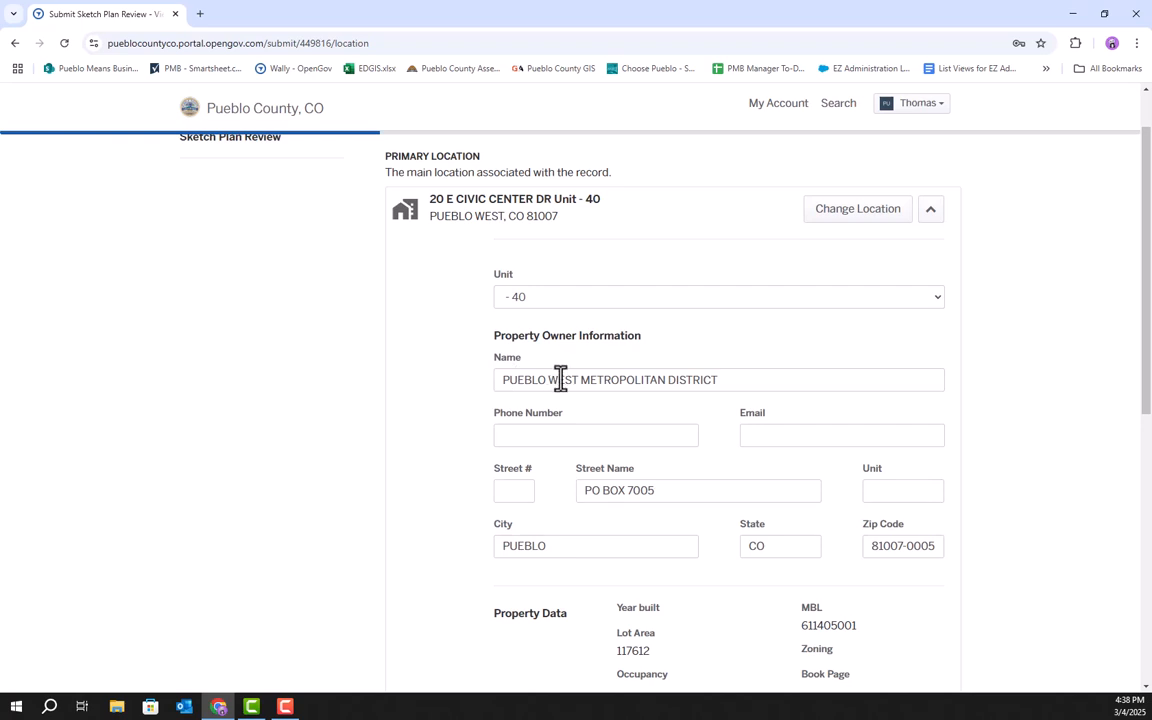
{"action": "left_click", "coordinate": [570, 442]}
{"action": "left_click", "coordinate": [617, 468]}
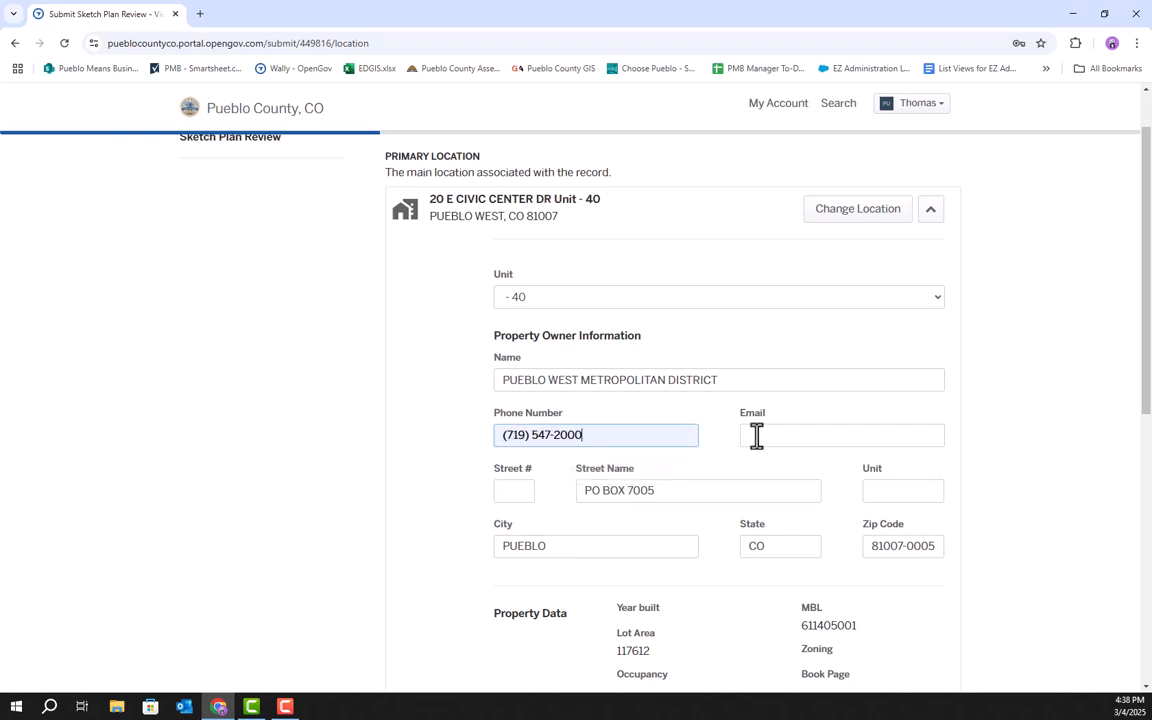
{"action": "left_click", "coordinate": [774, 430]}
{"action": "left_click", "coordinate": [905, 474]}
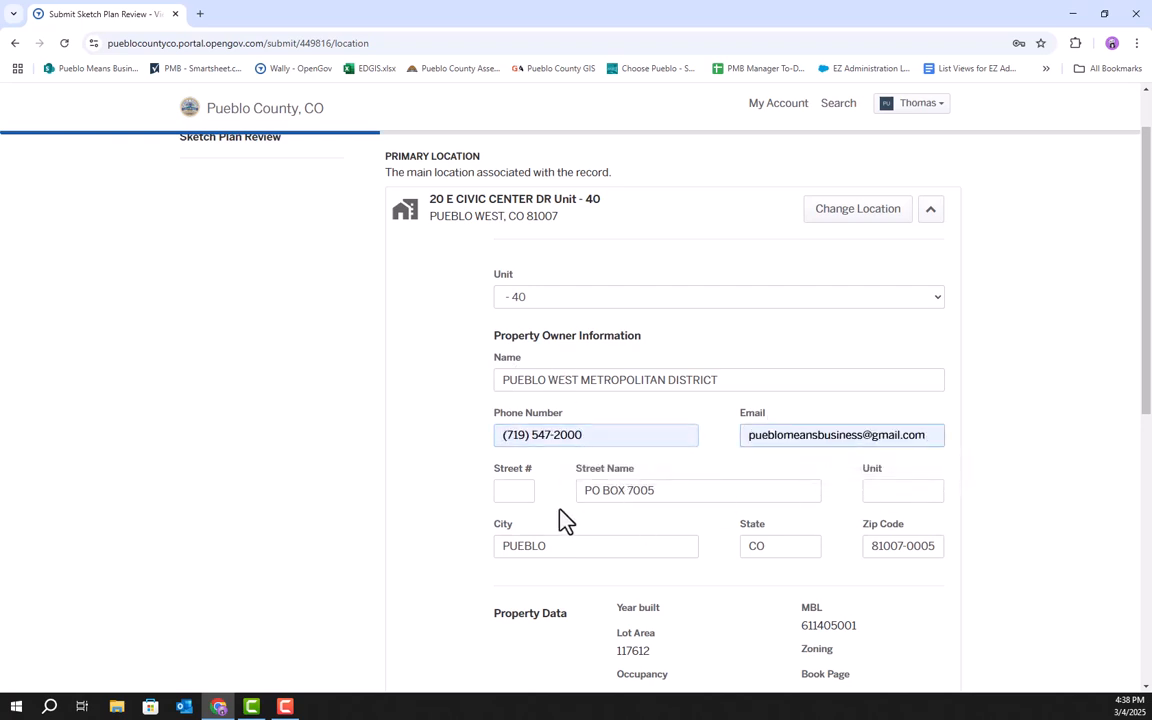
{"action": "scroll", "coordinate": [700, 540], "scroll_direction": "down", "scroll_amount": 3}
{"action": "left_click", "coordinate": [938, 560]}
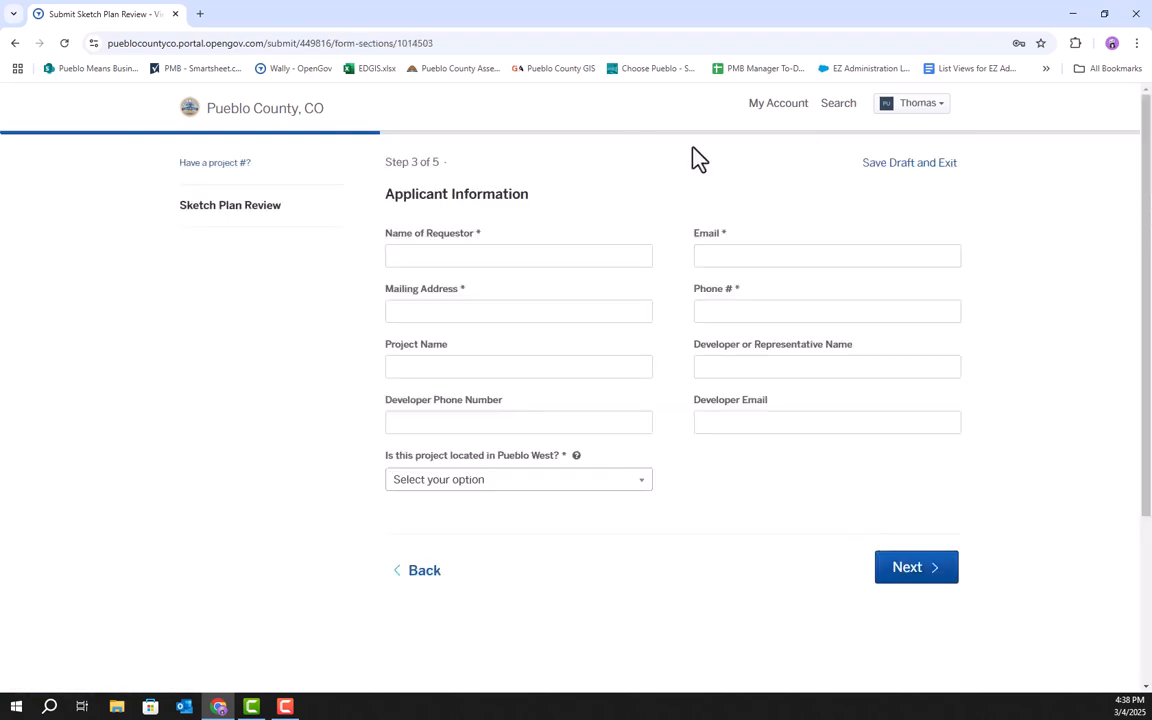
Enter the requestor's full name, e-mail, mailing address and phone number.
{"action": "left_click", "coordinate": [458, 258]}
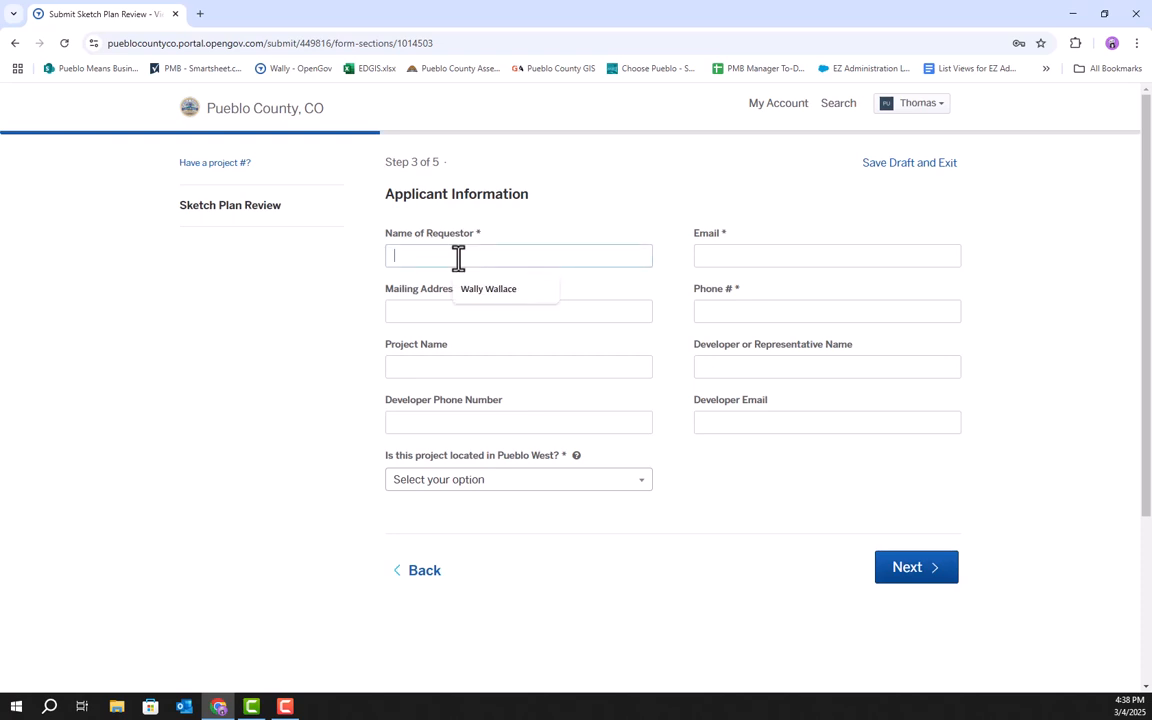
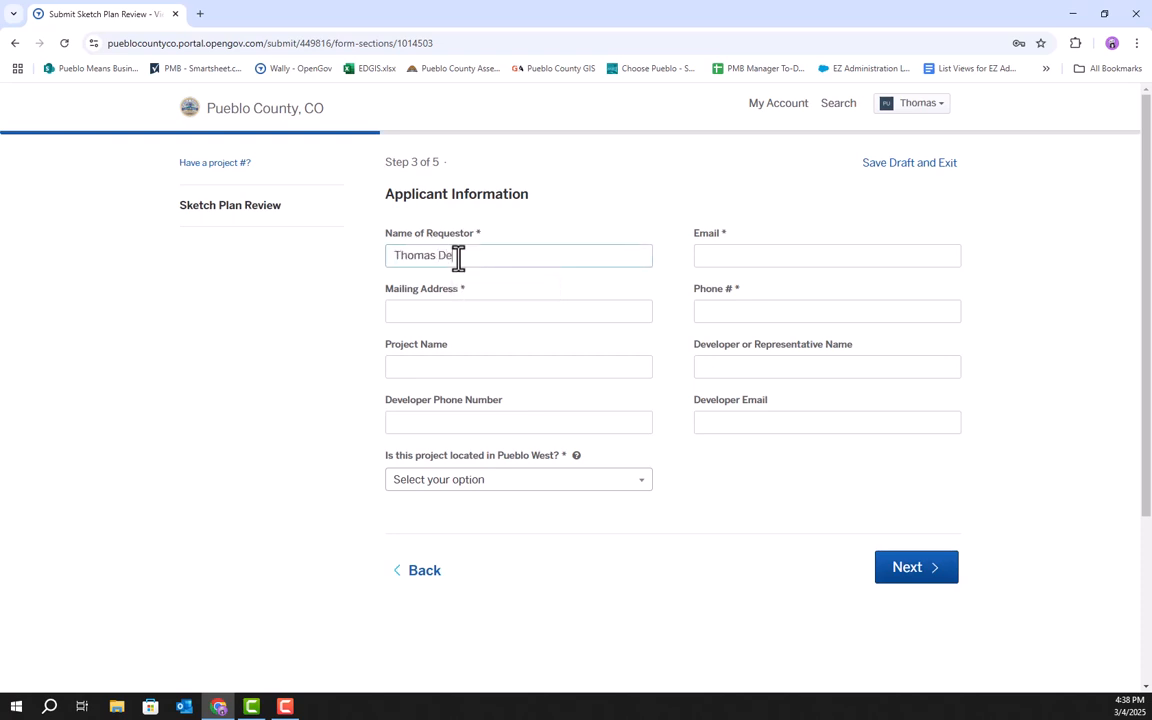
{"action": "key", "text": "Tab"}
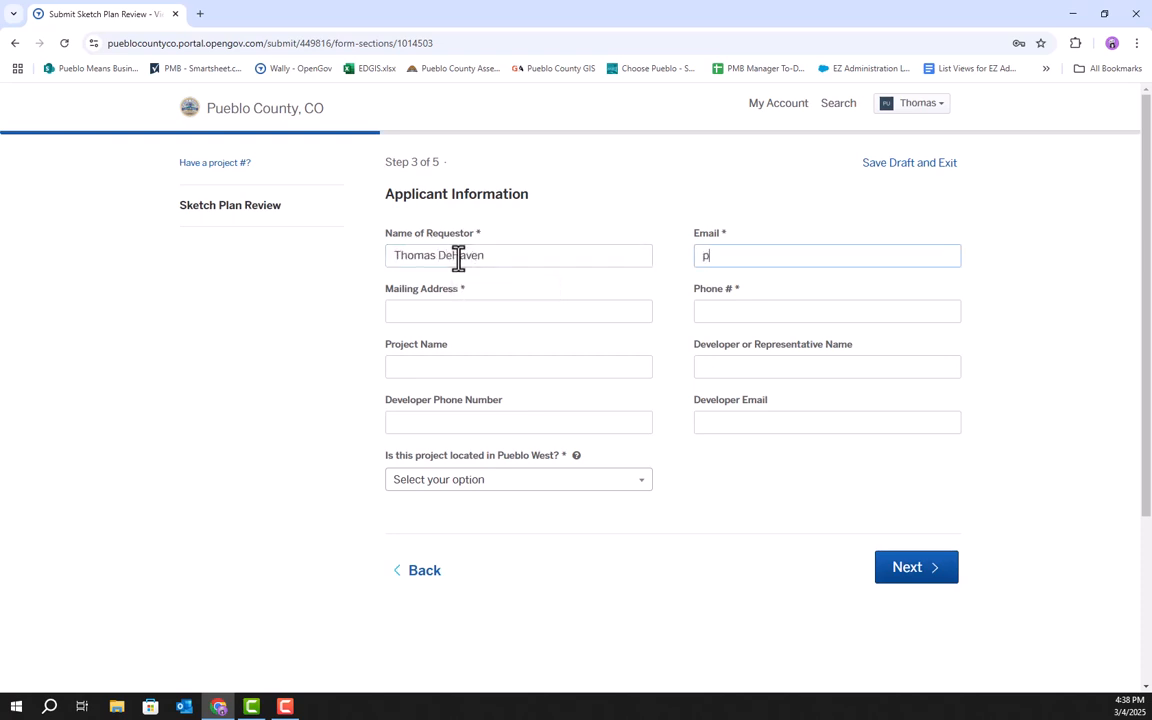
{"action": "key", "text": "Tab"}
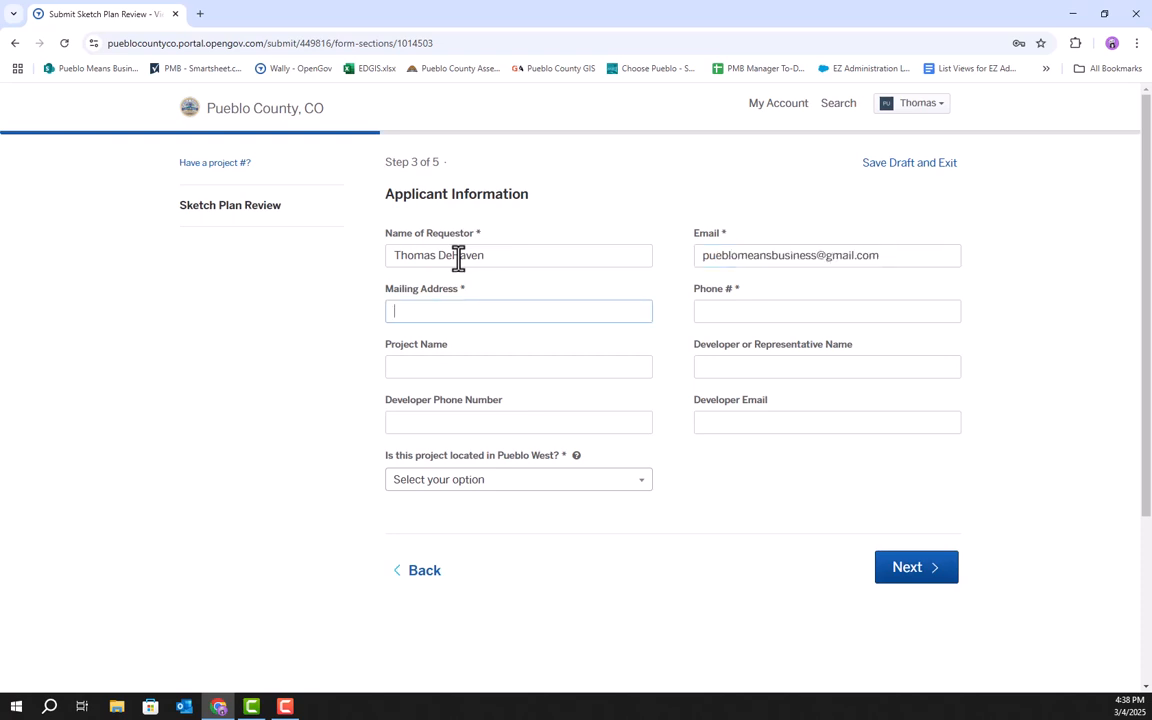
{"action": "key", "text": "Tab"}
{"action": "key", "text": "Tab"}
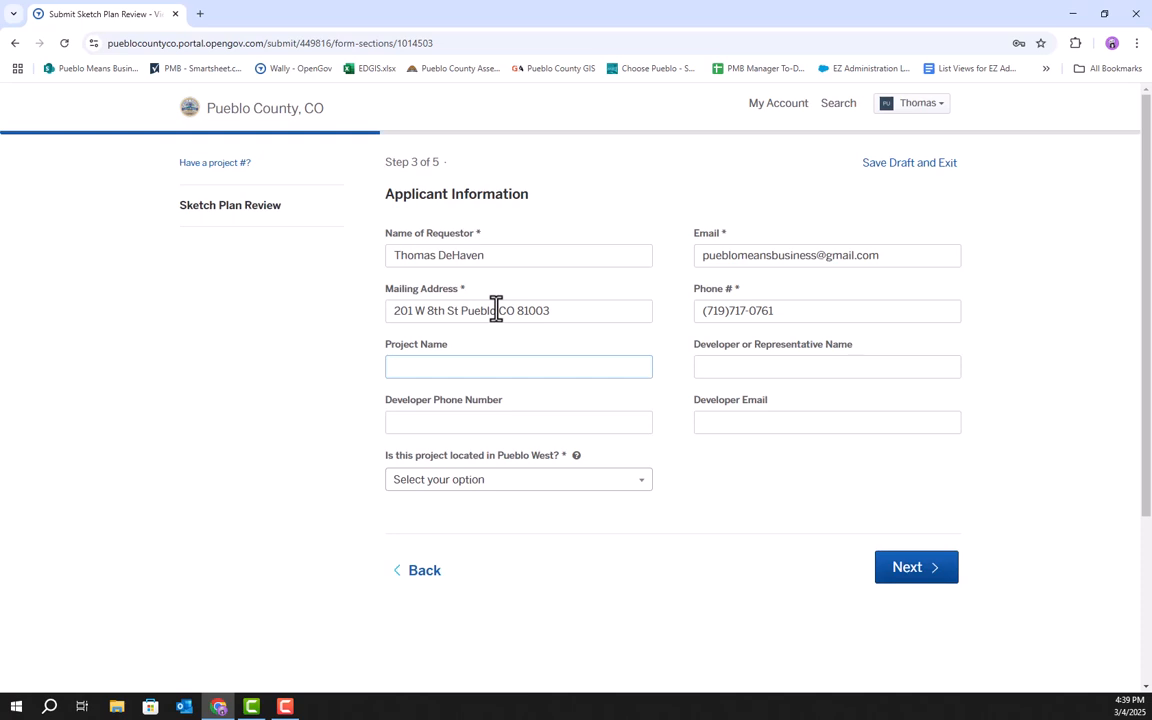
Set the project name to Civic Building and enter the developer or representative's name.
{"action": "type", "text": "Civic Building"}
{"action": "left_click", "coordinate": [809, 368]}
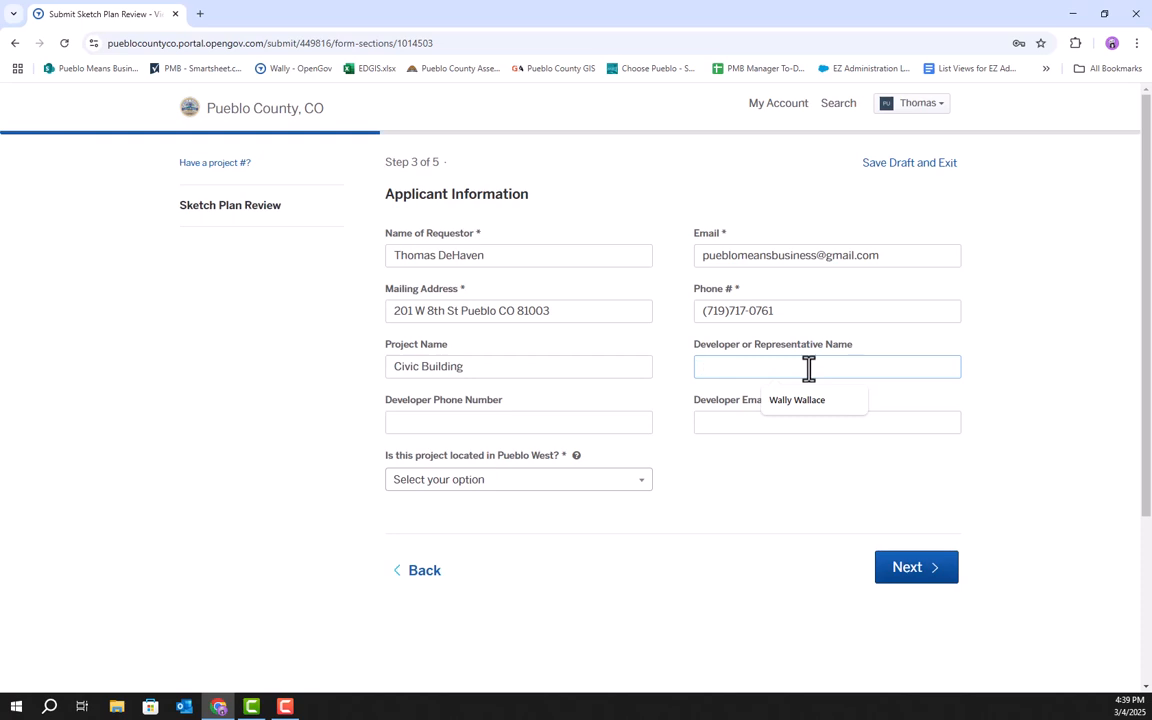
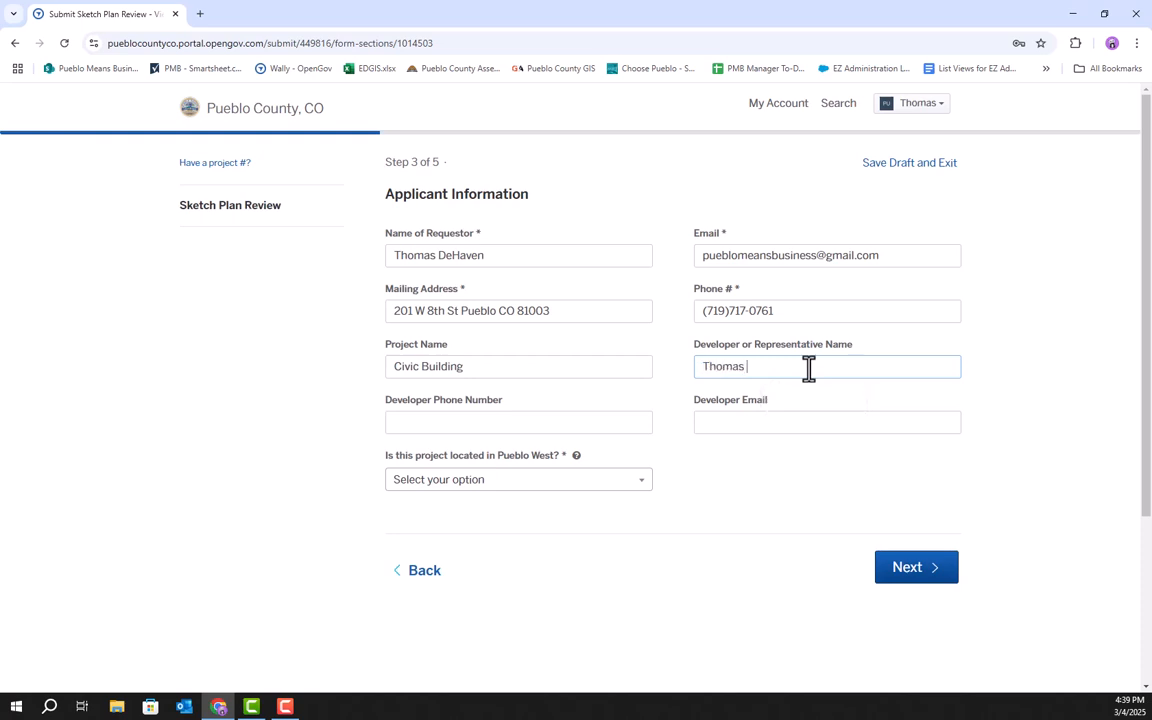
Fill in the developer's phone number and e-mail using the saved suggestions.
{"action": "left_click", "coordinate": [482, 427]}
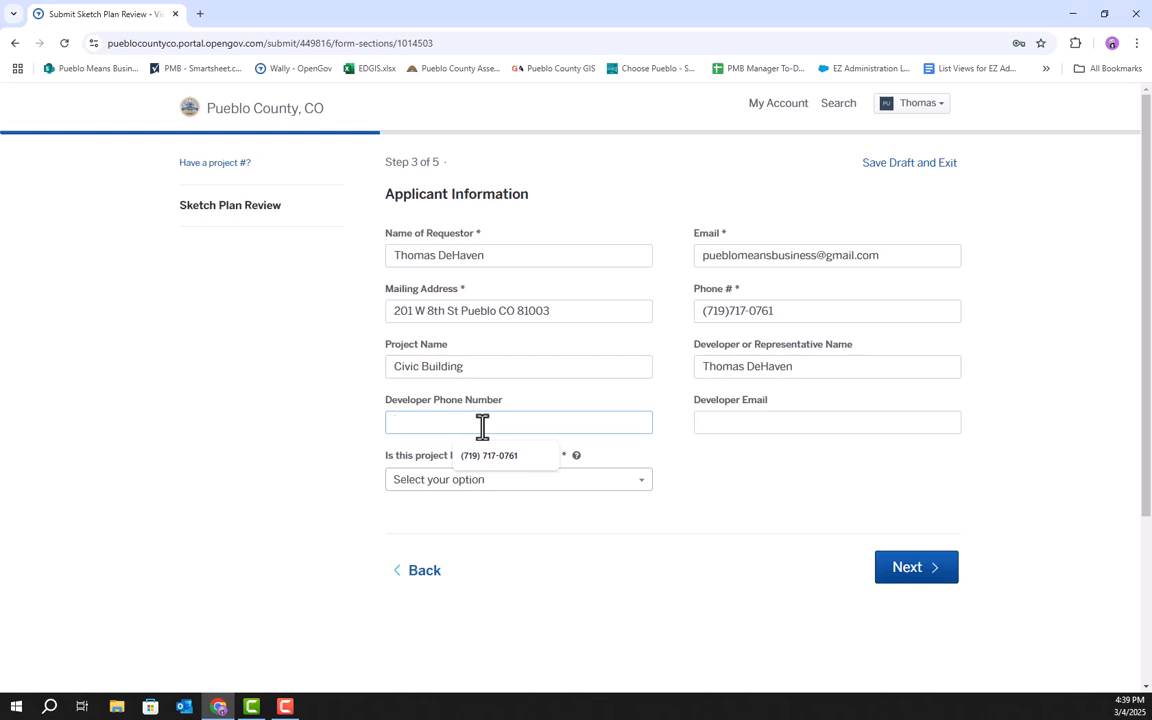
{"action": "left_click", "coordinate": [489, 455]}
{"action": "left_click", "coordinate": [785, 421]}
{"action": "type", "text": "puebvl"}
{"action": "left_click", "coordinate": [785, 448]}
Answer Yes to whether the project is located in Pueblo West and continue to Project Detail Information.
{"action": "left_click", "coordinate": [595, 482]}
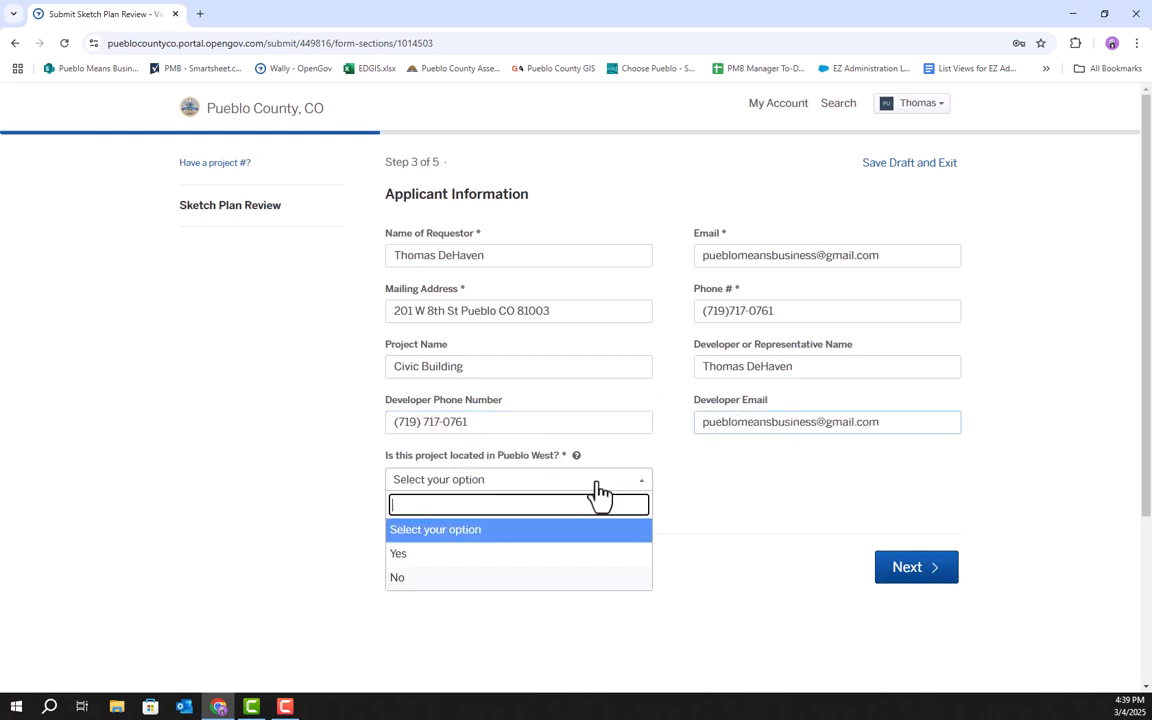
{"action": "left_click", "coordinate": [472, 564]}
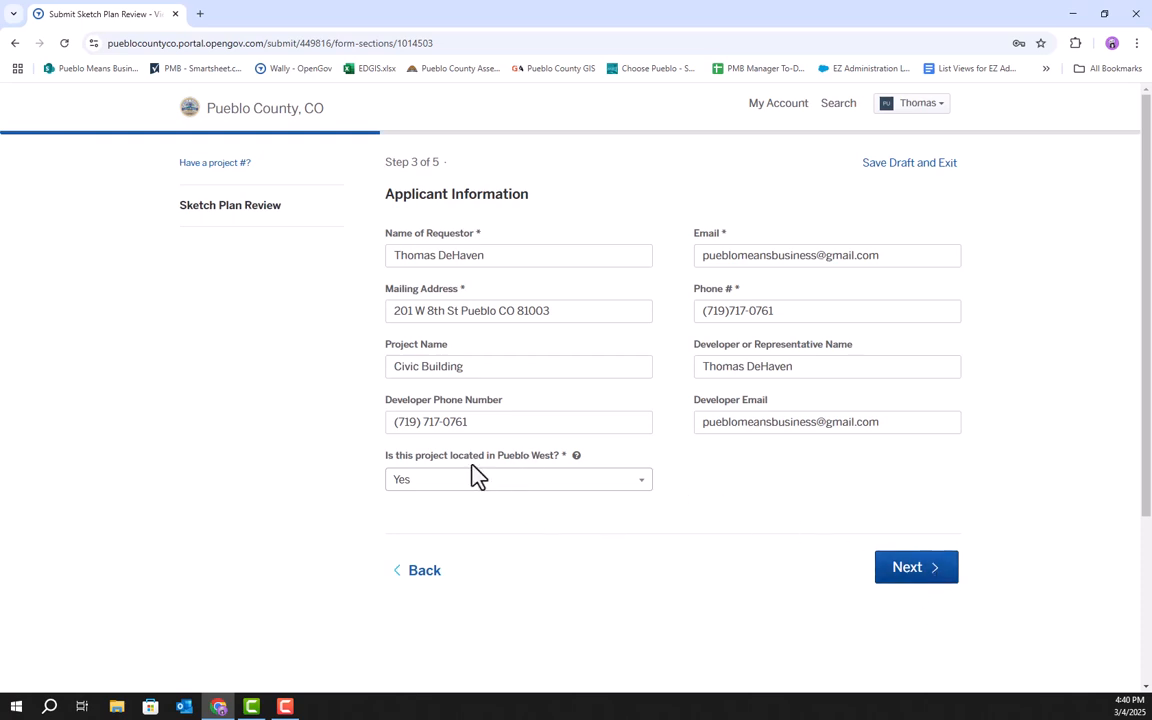
{"action": "left_click", "coordinate": [937, 584]}
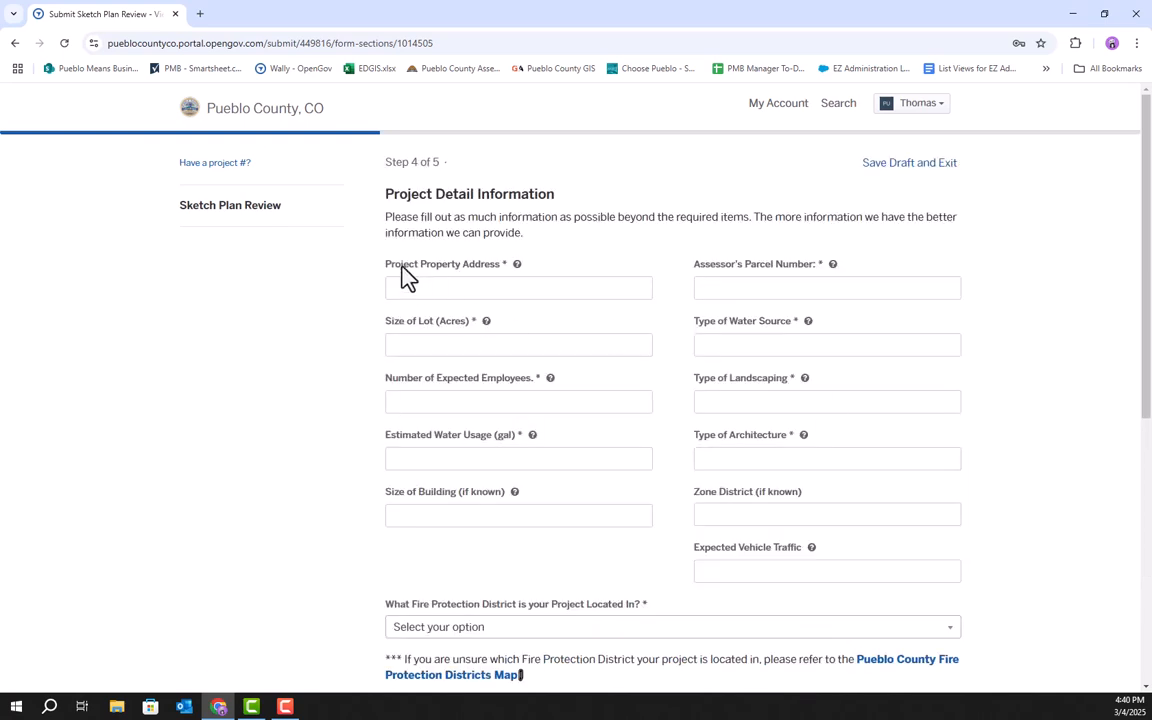
{"action": "left_click", "coordinate": [455, 289]}
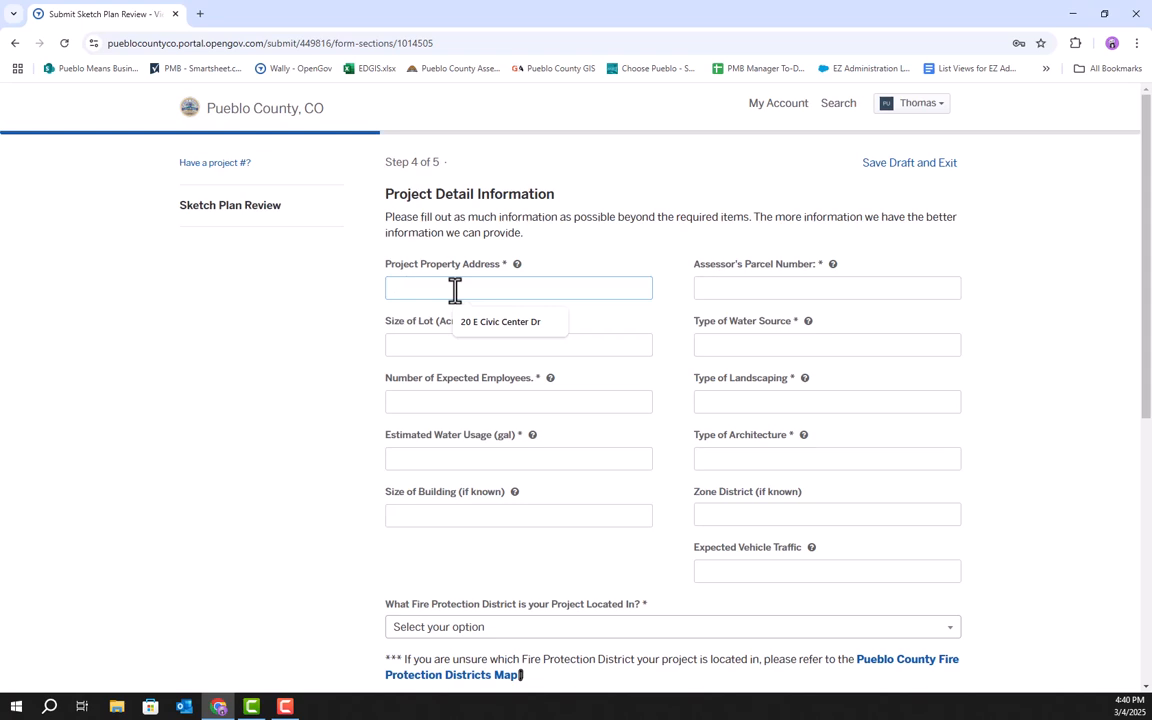
{"action": "left_click", "coordinate": [503, 324]}
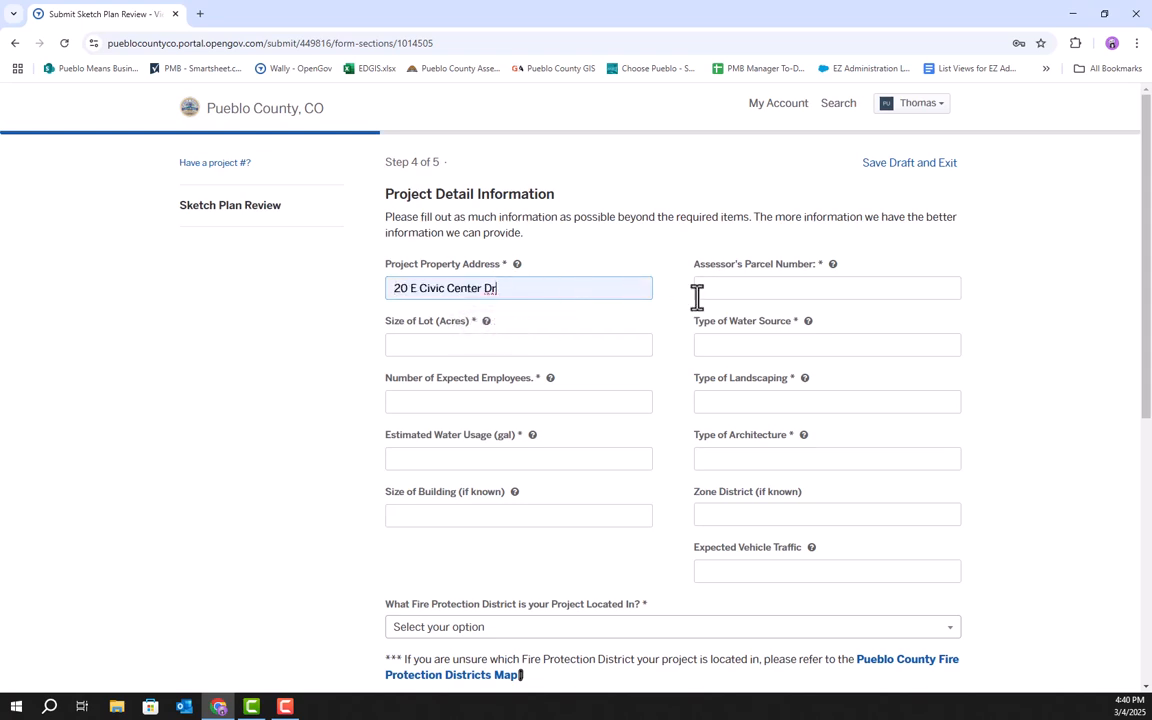
{"action": "left_click", "coordinate": [742, 291]}
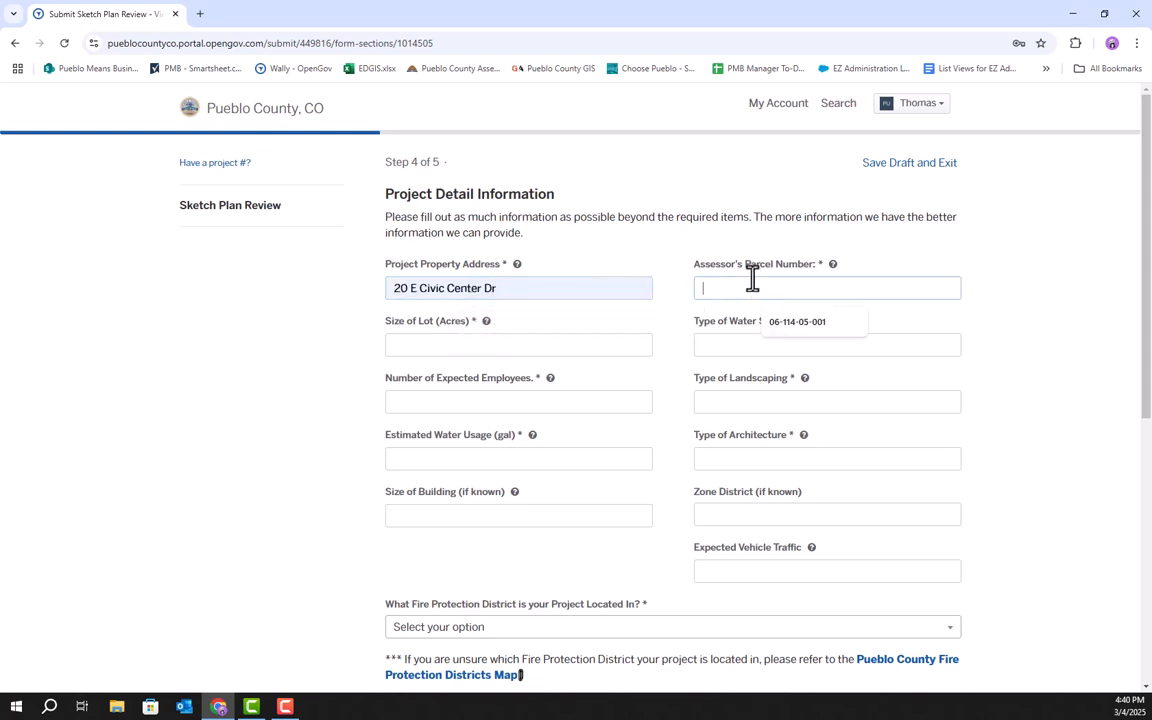
{"action": "mouse_move", "coordinate": [830, 256]}
{"action": "left_click", "coordinate": [1004, 245]}
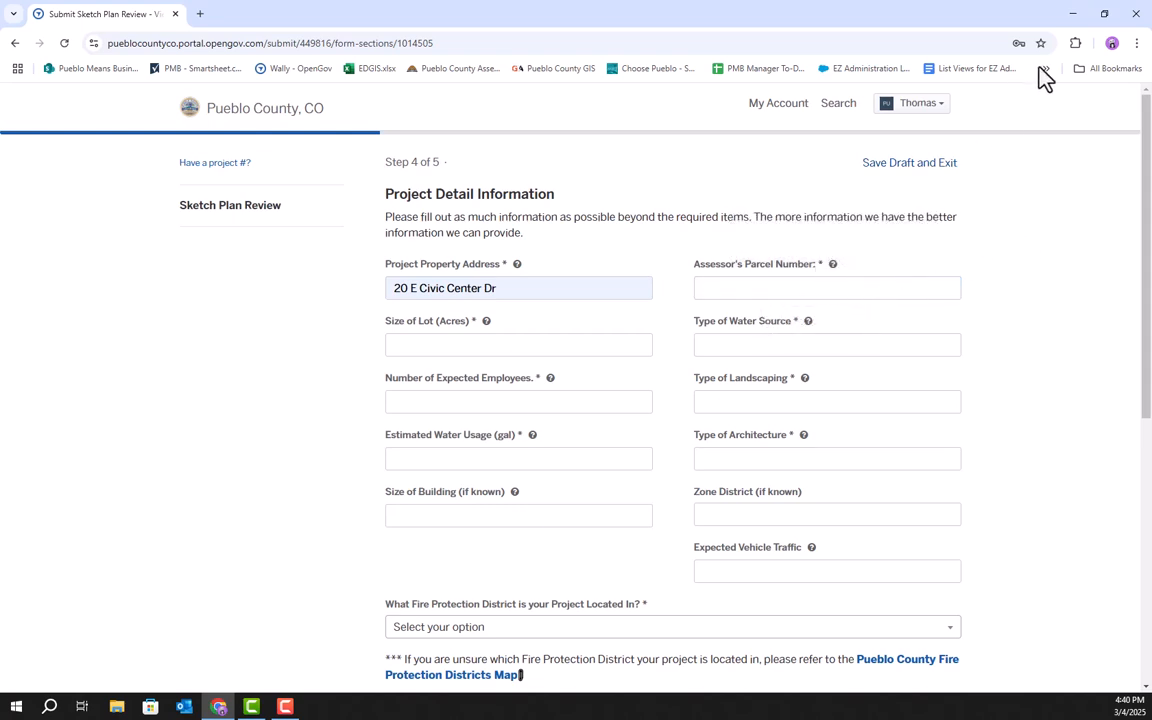
Open the Pueblo County website in a new browser tab by searching for pueblo county.
{"action": "left_click", "coordinate": [199, 14]}
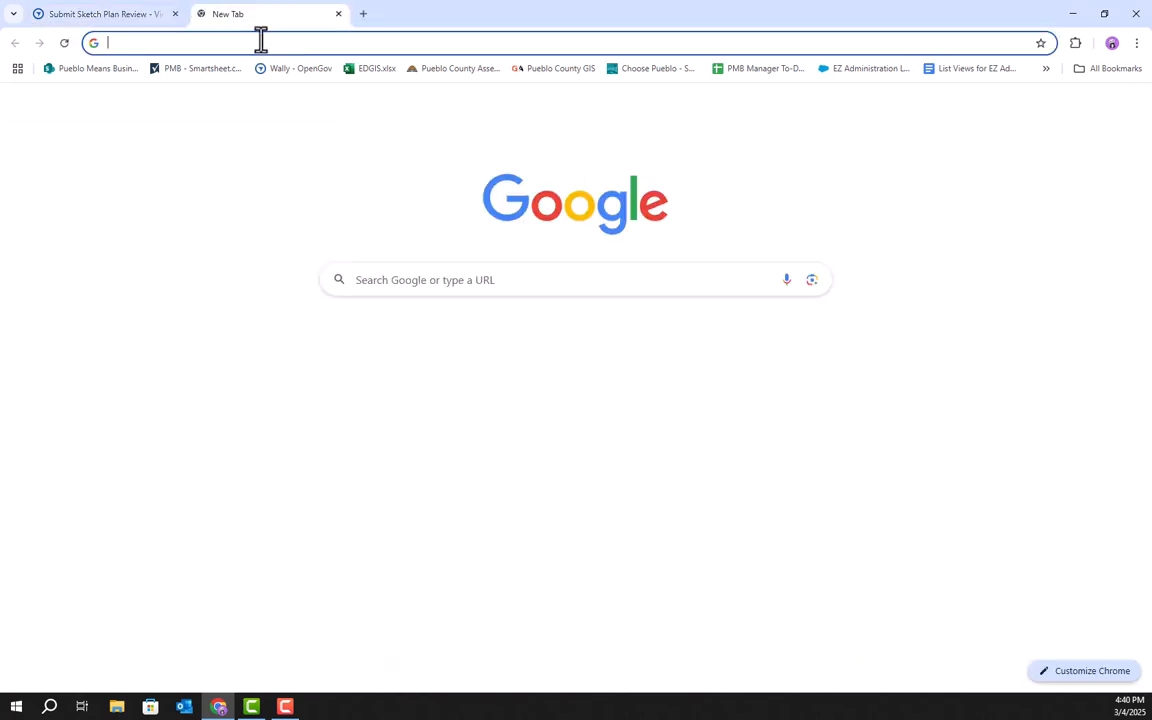
{"action": "left_click", "coordinate": [276, 44]}
{"action": "type", "text": "p"}
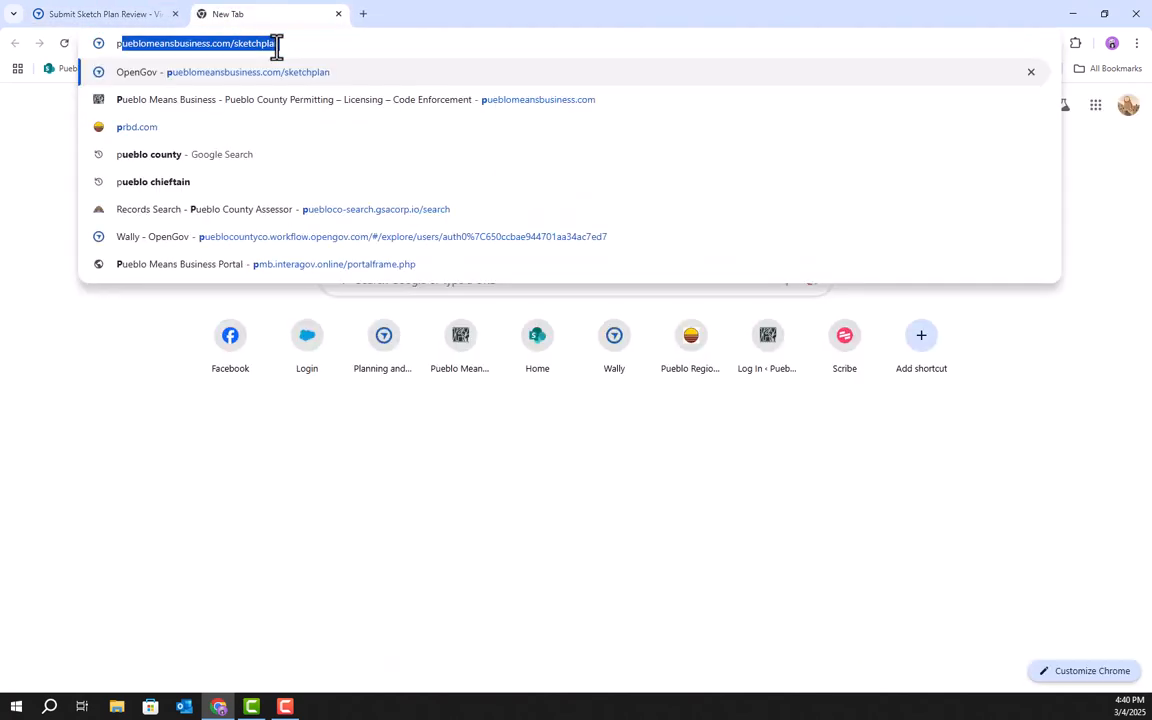
{"action": "type", "text": "ueblo county"}
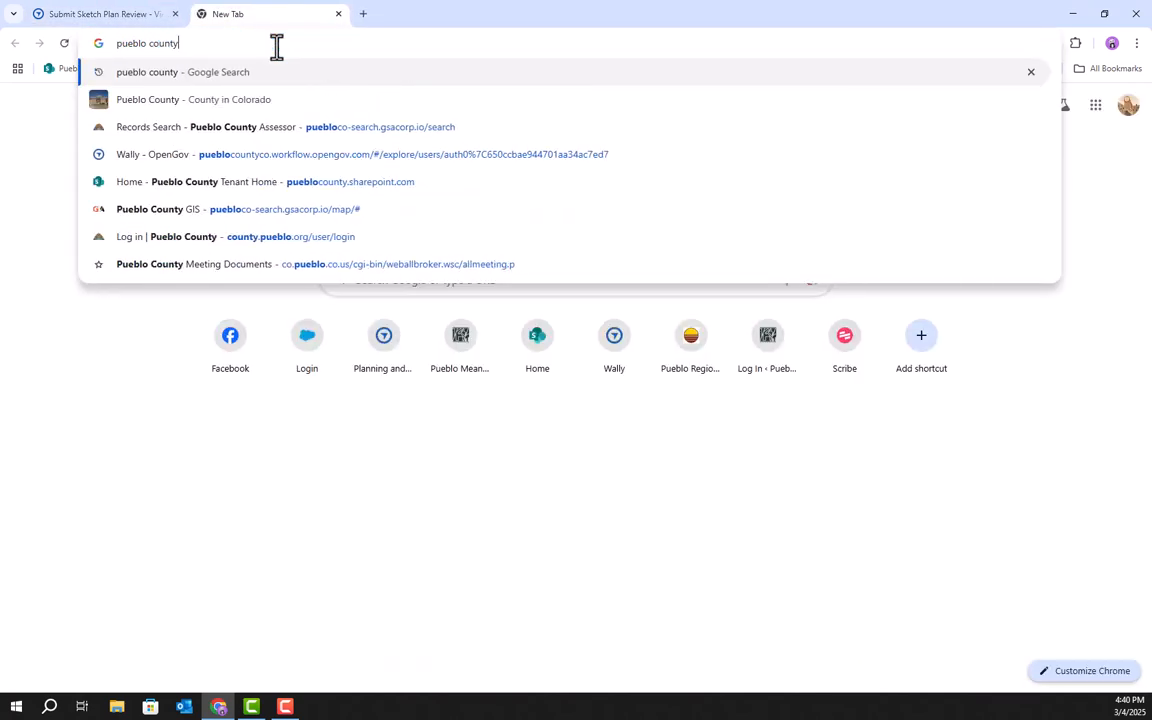
{"action": "key", "text": "Return"}
{"action": "left_click", "coordinate": [232, 242]}
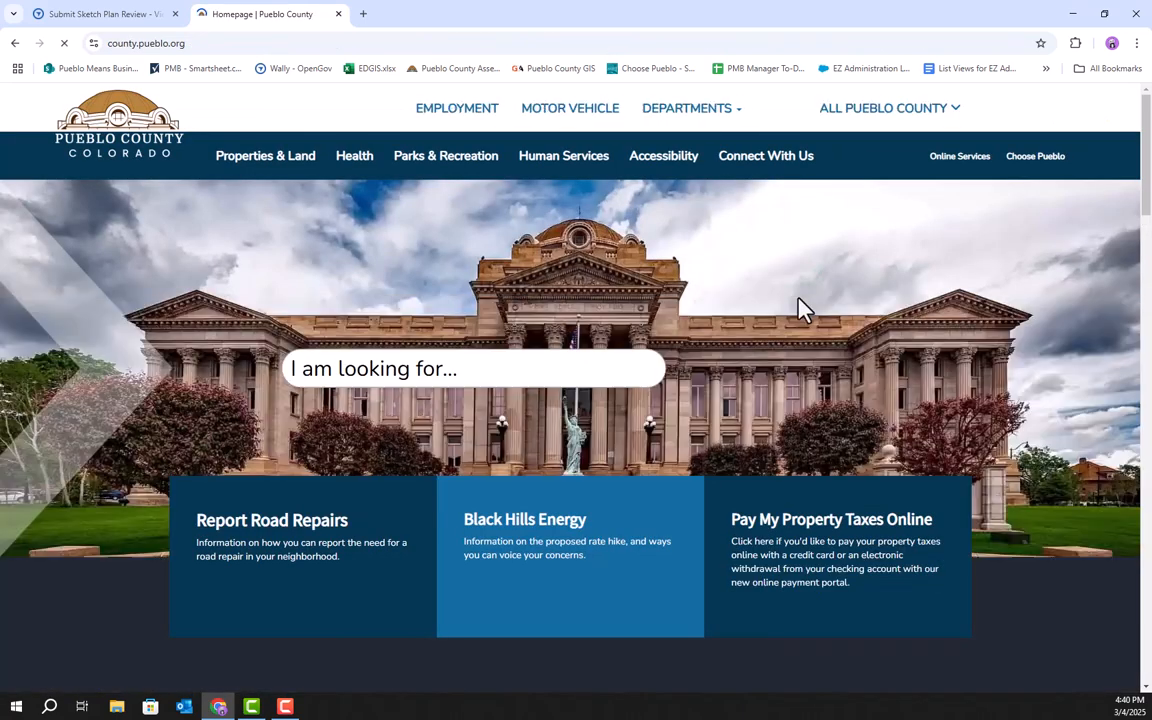
Open the Pueblo County Assessor's Property Search from Online Services under Property Search and Maps.
{"action": "left_click", "coordinate": [961, 160]}
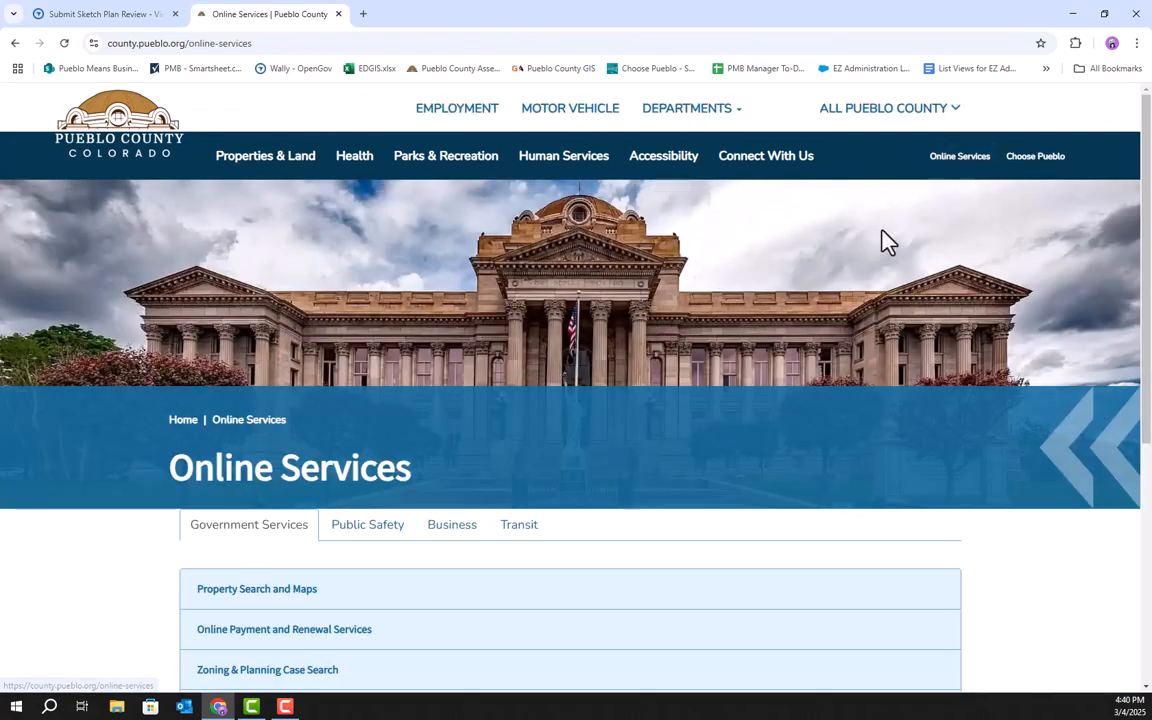
{"action": "scroll", "coordinate": [440, 478], "scroll_direction": "down", "scroll_amount": 2}
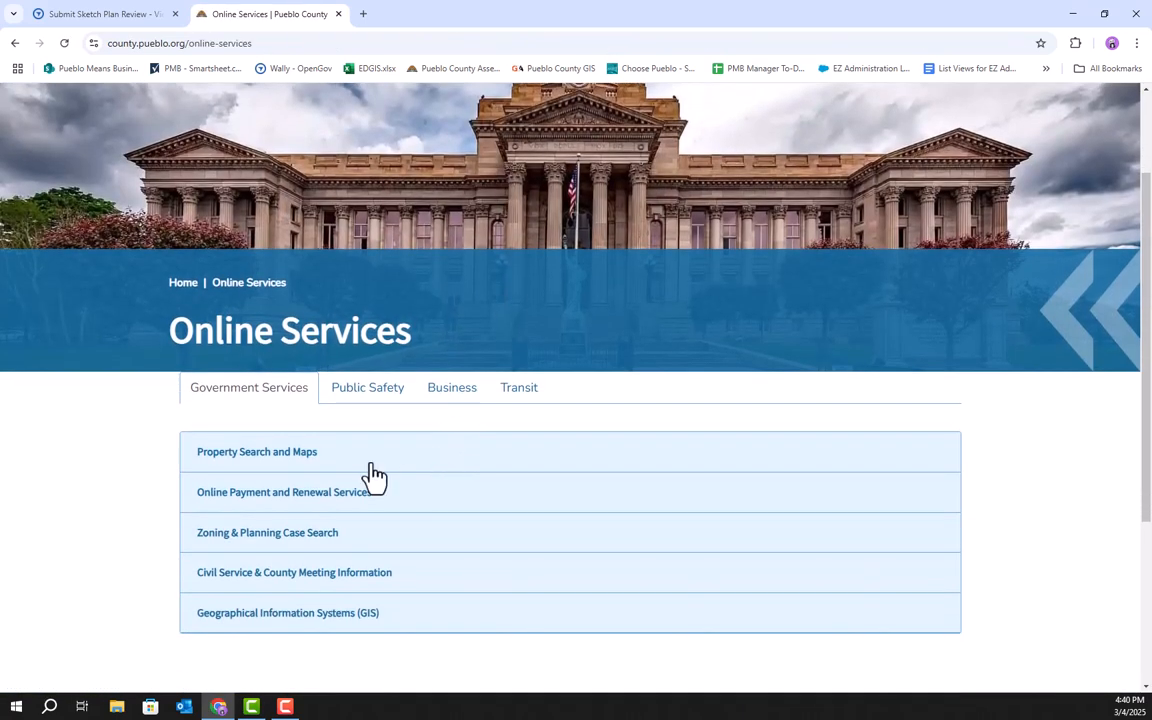
{"action": "left_click", "coordinate": [250, 460]}
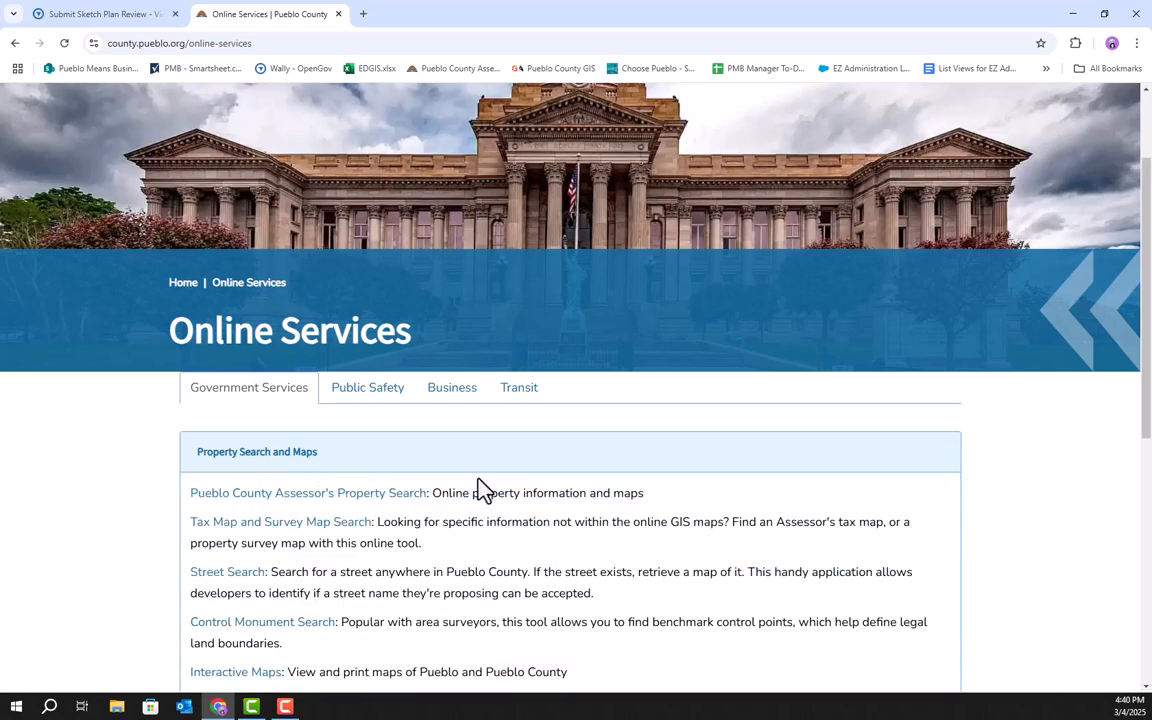
{"action": "scroll", "coordinate": [490, 495], "scroll_direction": "down", "scroll_amount": 1}
{"action": "scroll", "coordinate": [505, 507], "scroll_direction": "down", "scroll_amount": 1}
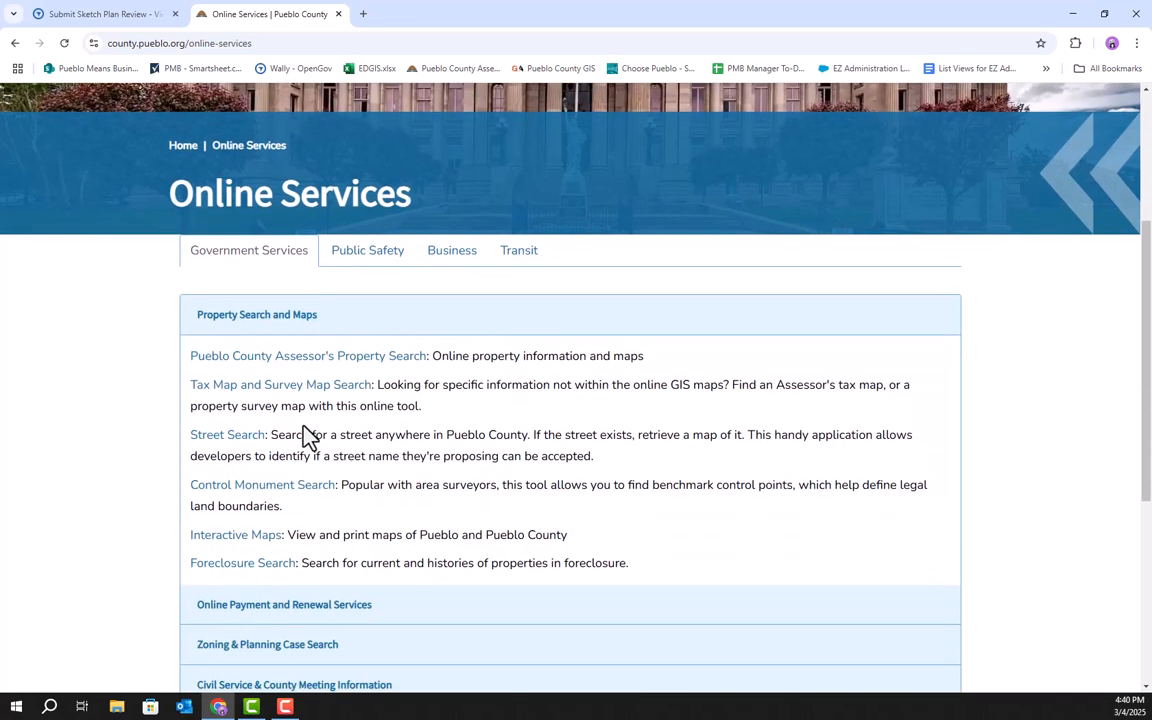
{"action": "left_click", "coordinate": [258, 358]}
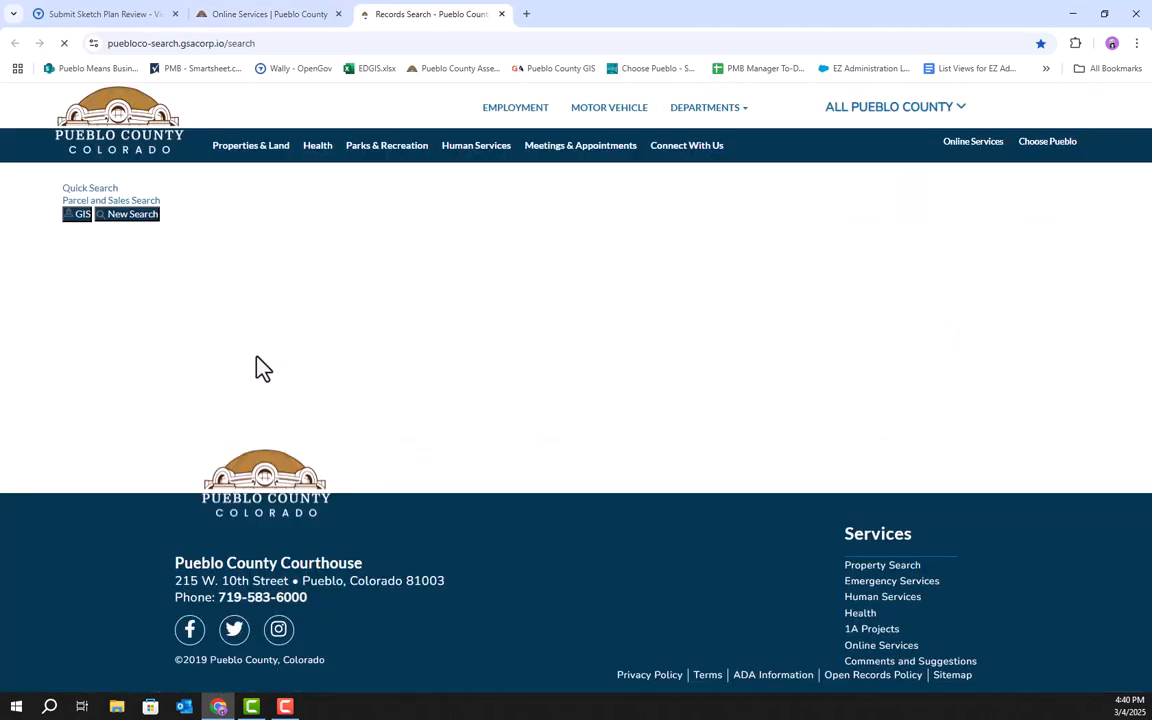
{"action": "left_click", "coordinate": [115, 248]}
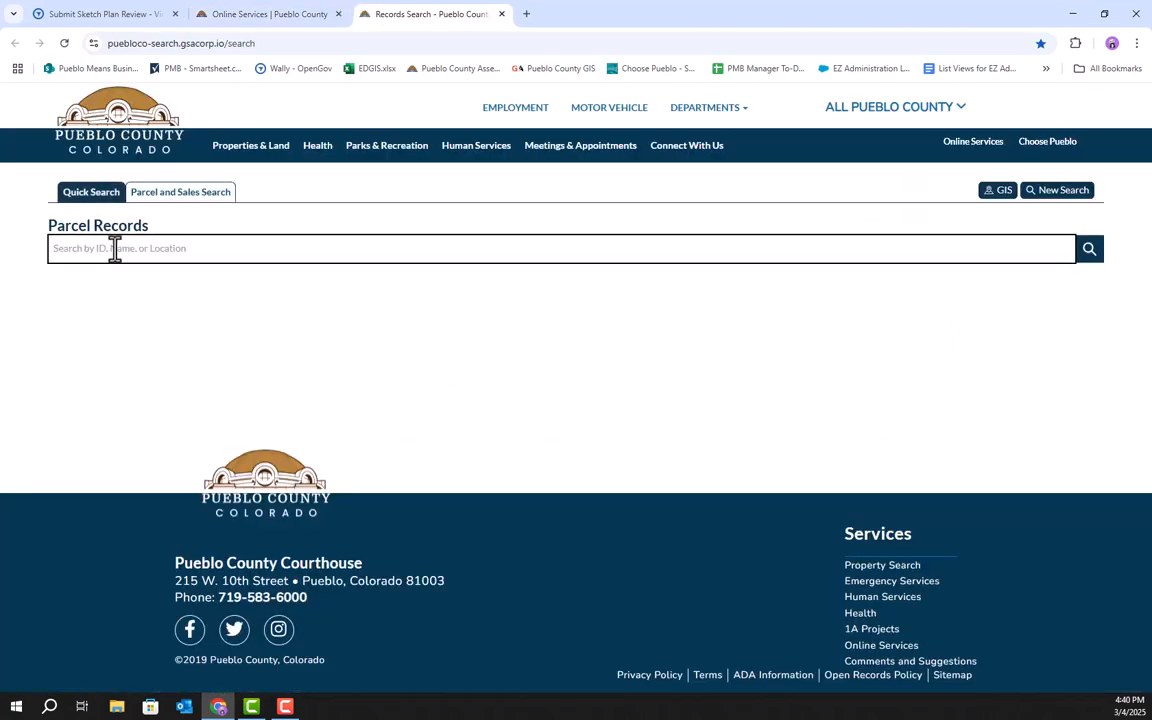
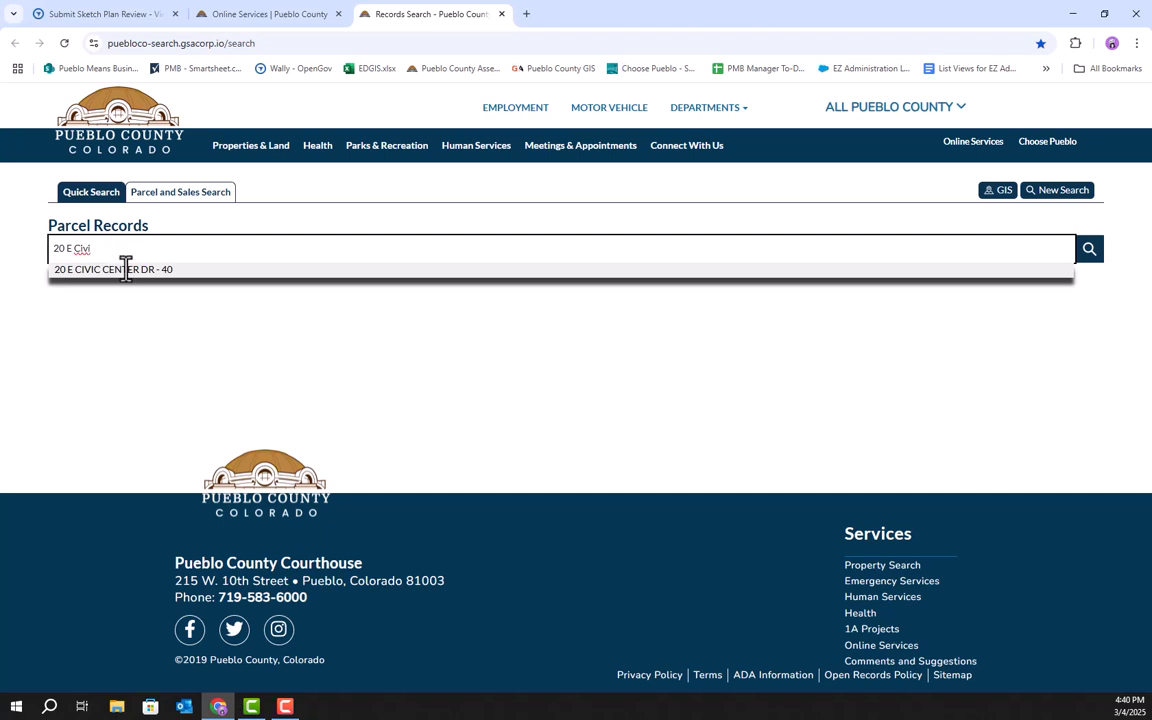
{"action": "left_click", "coordinate": [128, 270]}
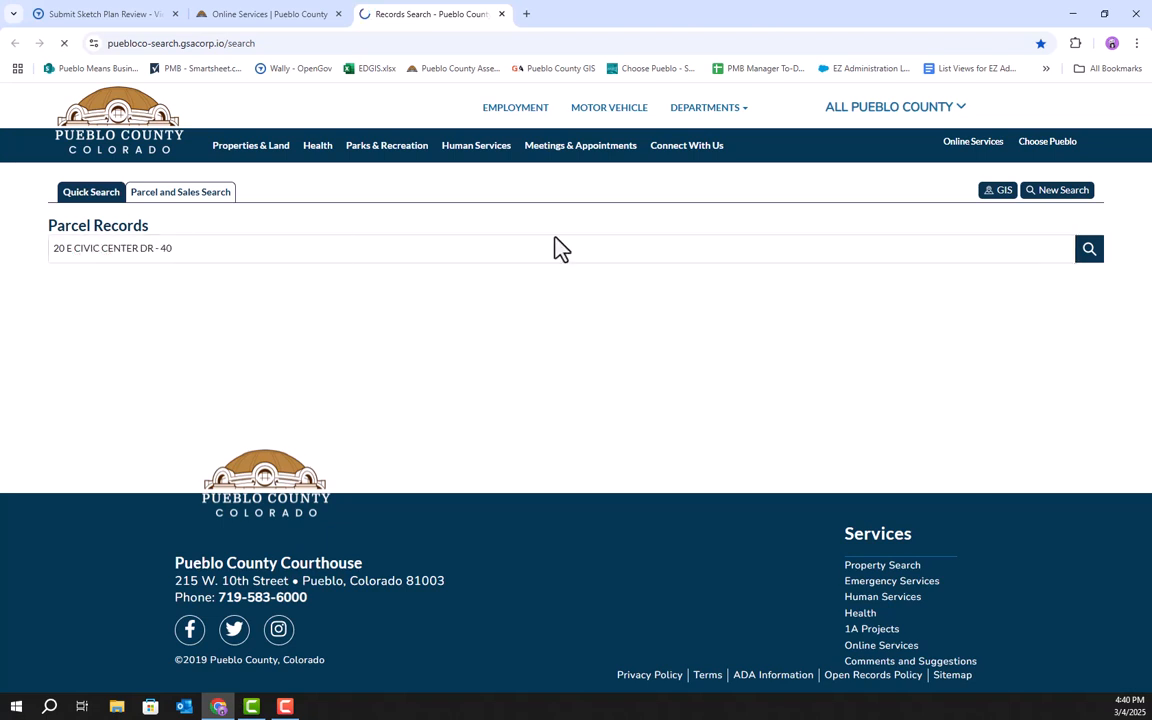
{"action": "left_click", "coordinate": [1094, 256]}
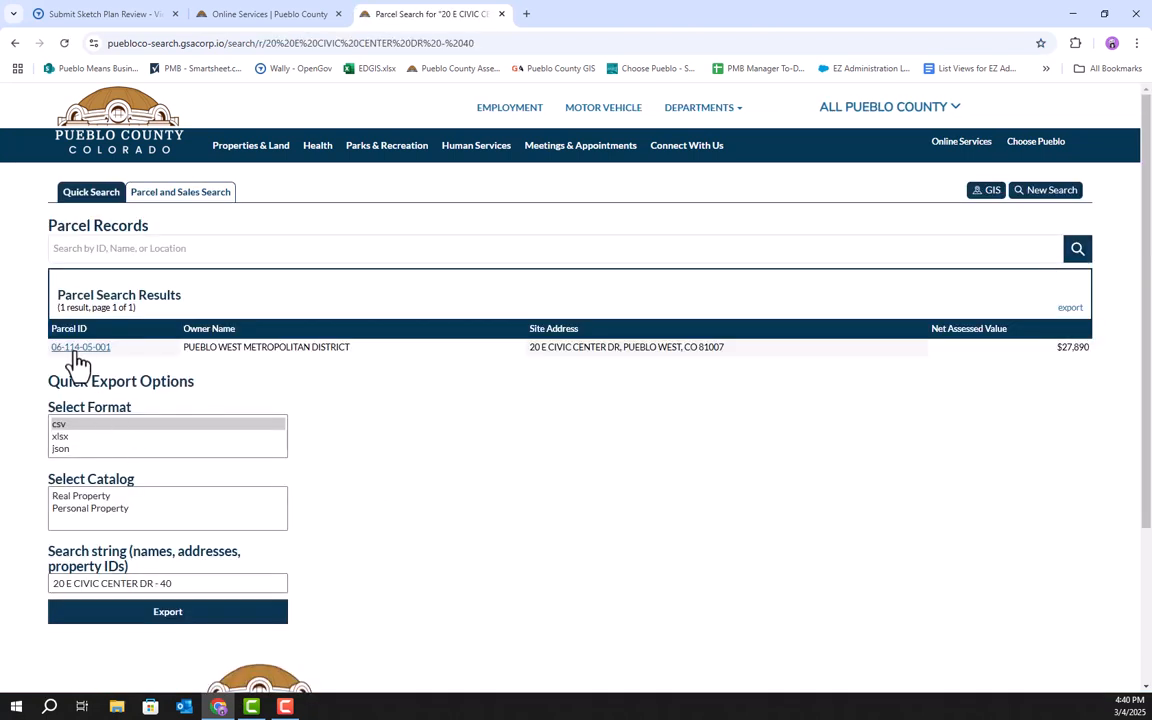
{"action": "left_click", "coordinate": [80, 350]}
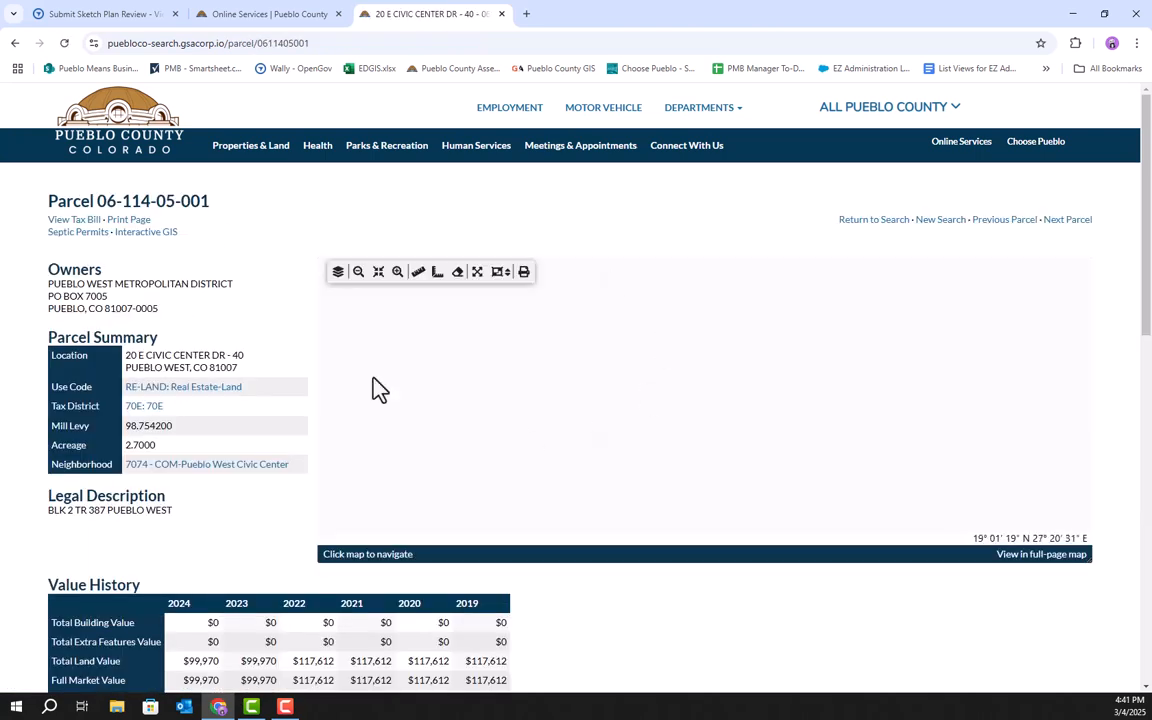
{"action": "left_click_drag", "start_coordinate": [231, 208], "coordinate": [96, 201]}
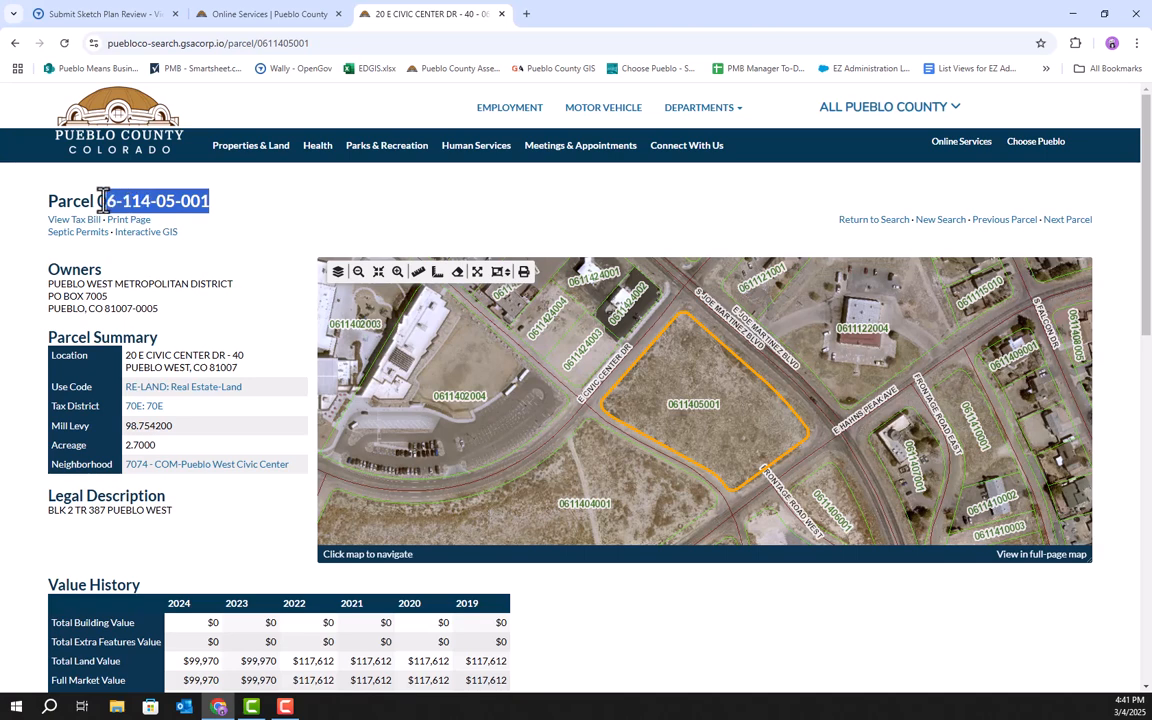
{"action": "right_click", "coordinate": [147, 203]}
{"action": "left_click", "coordinate": [182, 214]}
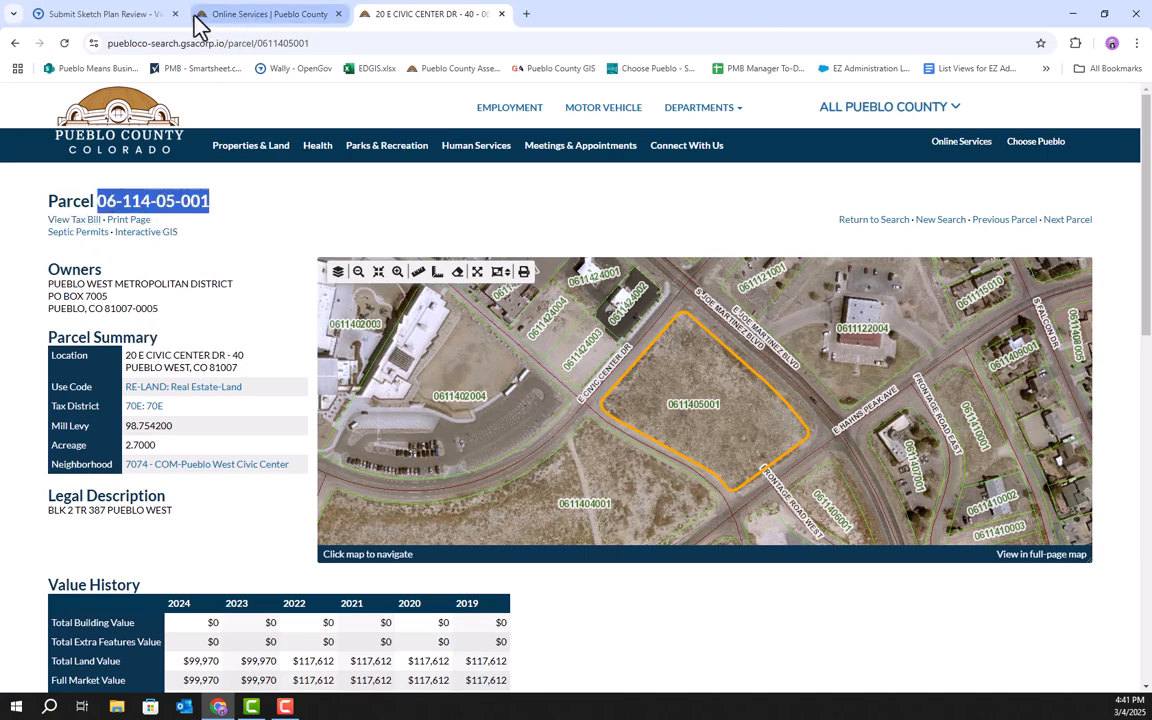
Paste the copied parcel number into the Assessor's Parcel Number field on the application form.
{"action": "left_click", "coordinate": [134, 16]}
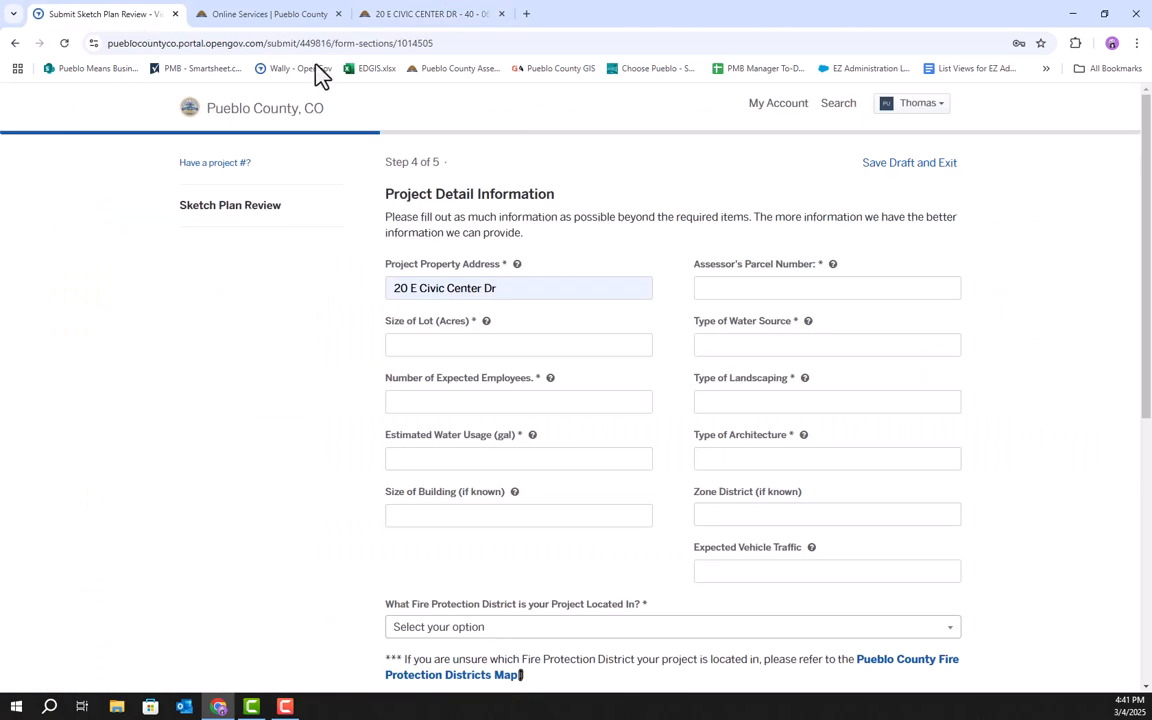
{"action": "left_click", "coordinate": [797, 291]}
{"action": "right_click", "coordinate": [799, 296]}
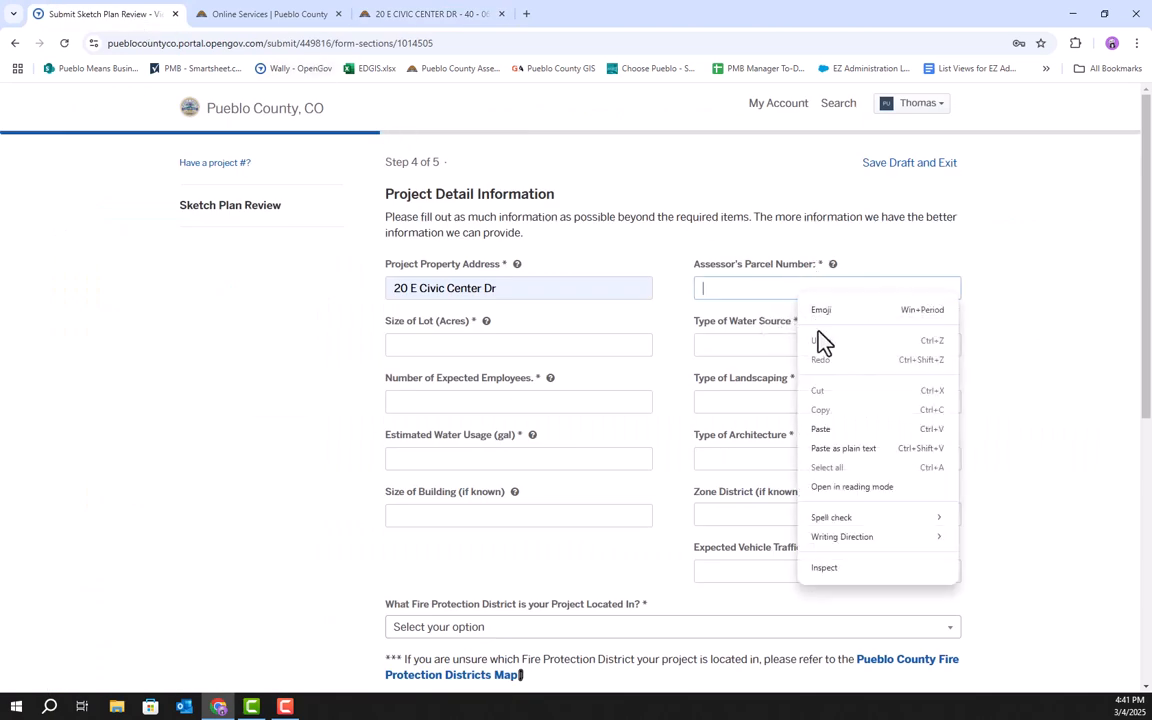
{"action": "left_click", "coordinate": [829, 429]}
Copy the 2.70 acreage value from the parcel record's land lines.
{"action": "left_click", "coordinate": [445, 343]}
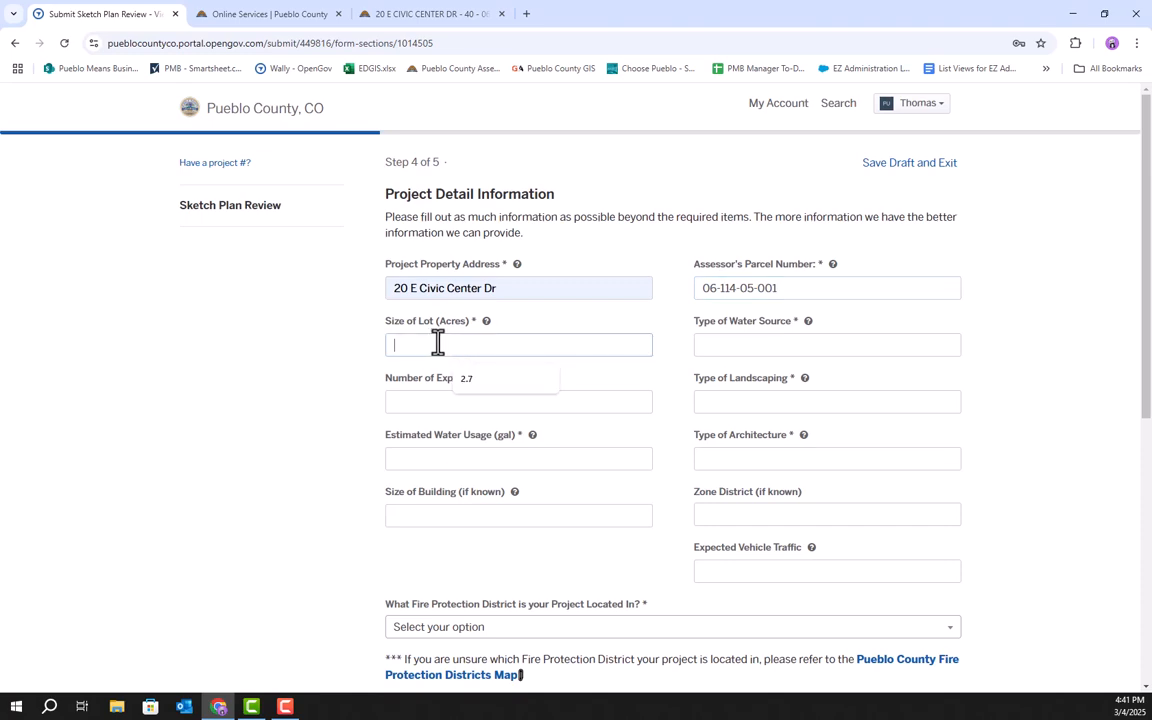
{"action": "left_click", "coordinate": [398, 16]}
{"action": "scroll", "coordinate": [612, 617], "scroll_direction": "down", "scroll_amount": 2}
{"action": "scroll", "coordinate": [612, 620], "scroll_direction": "down", "scroll_amount": 7}
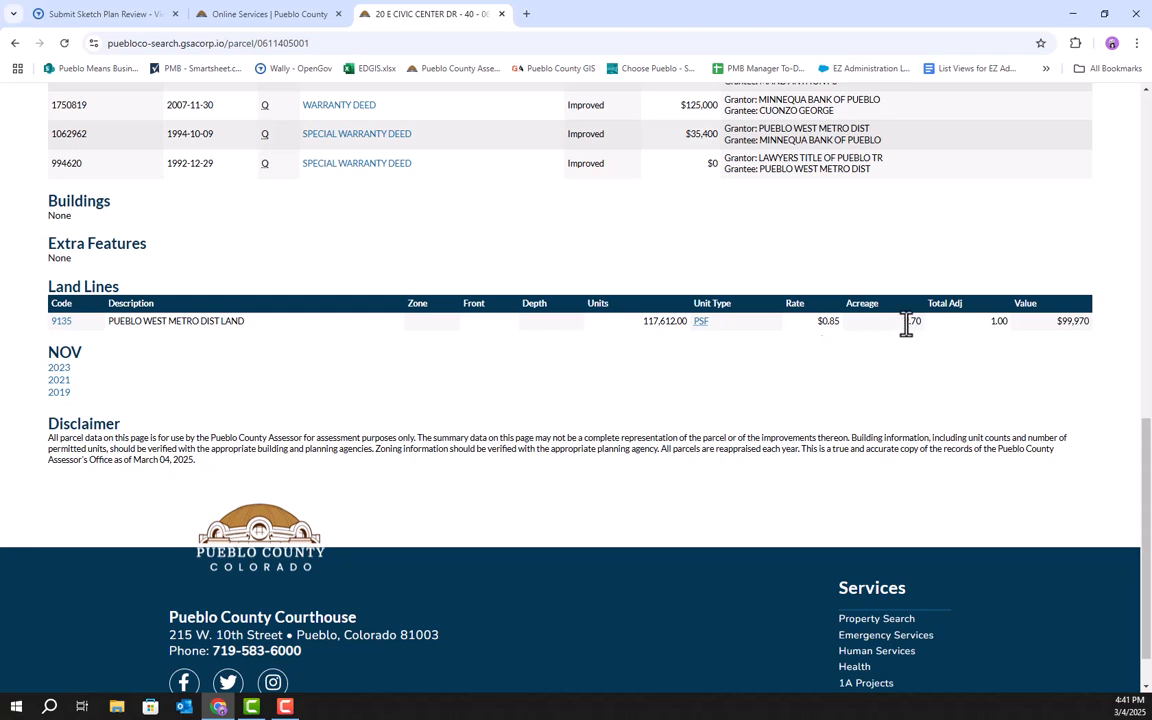
{"action": "double_click", "coordinate": [911, 322]}
{"action": "right_click", "coordinate": [912, 322]}
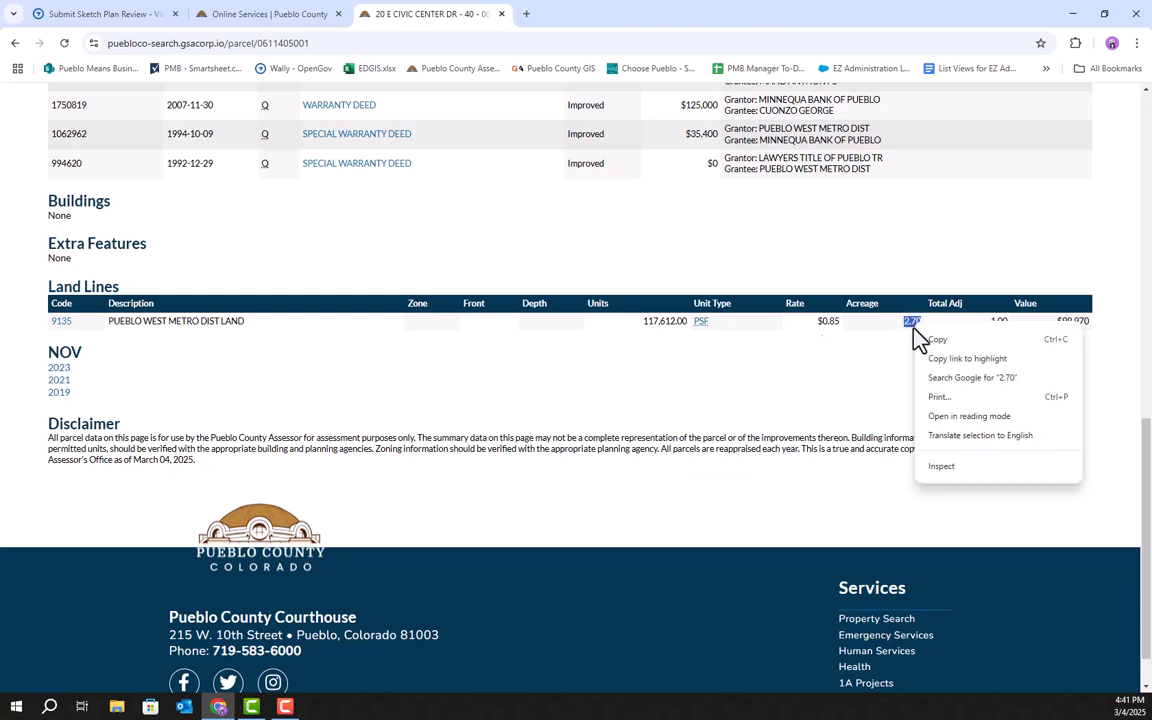
{"action": "left_click", "coordinate": [931, 338]}
Paste 2.70 as the size of lot in acres on the application form.
{"action": "left_click", "coordinate": [160, 16]}
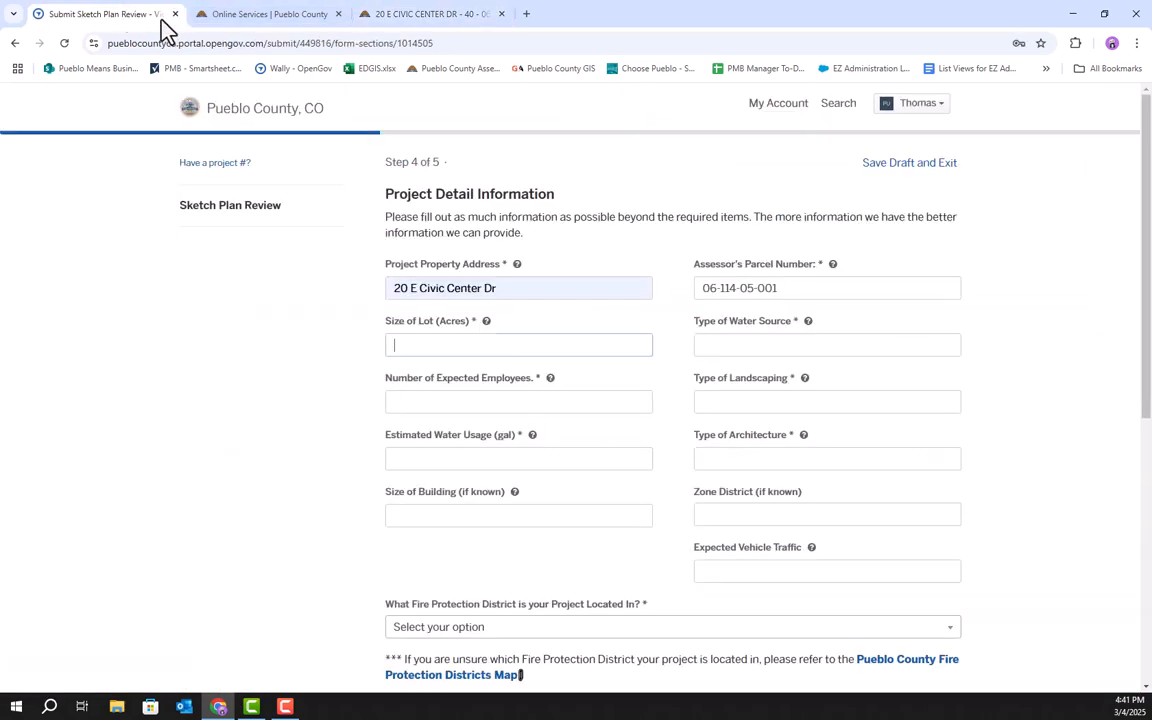
{"action": "right_click", "coordinate": [550, 346]}
{"action": "left_click", "coordinate": [594, 486]}
Set the water source to Pueblo West Metro District and the number of expected employees to 30.
{"action": "left_click", "coordinate": [746, 346]}
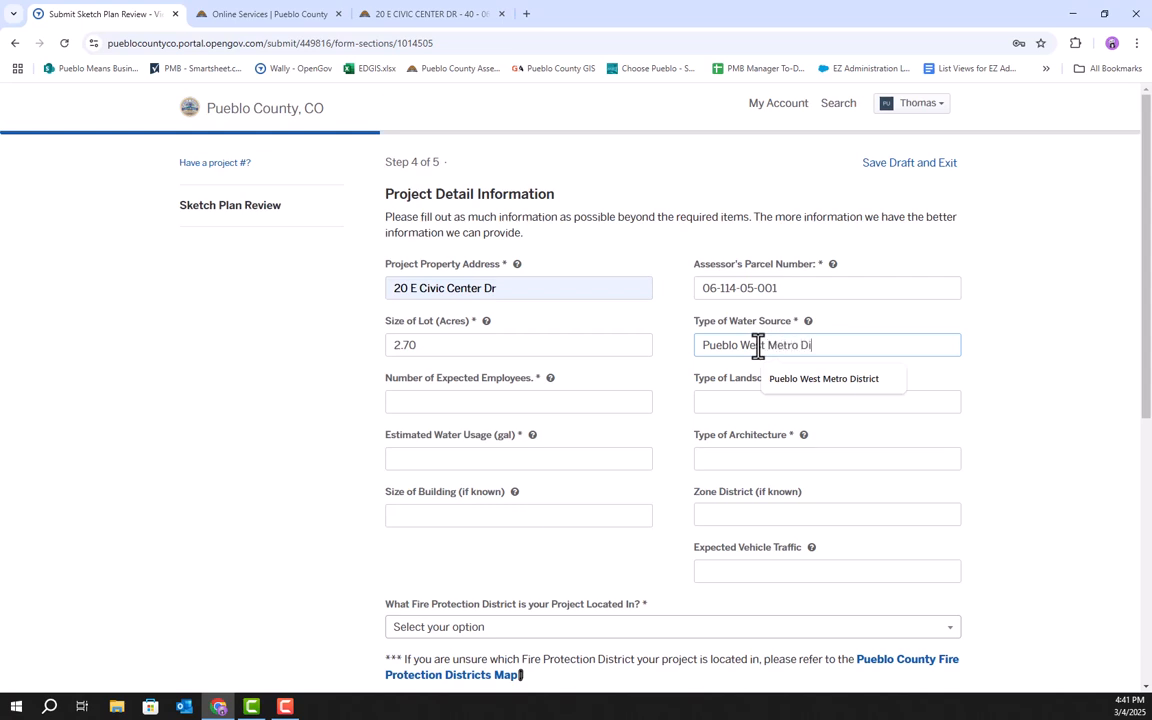
{"action": "type", "text": "ct"}
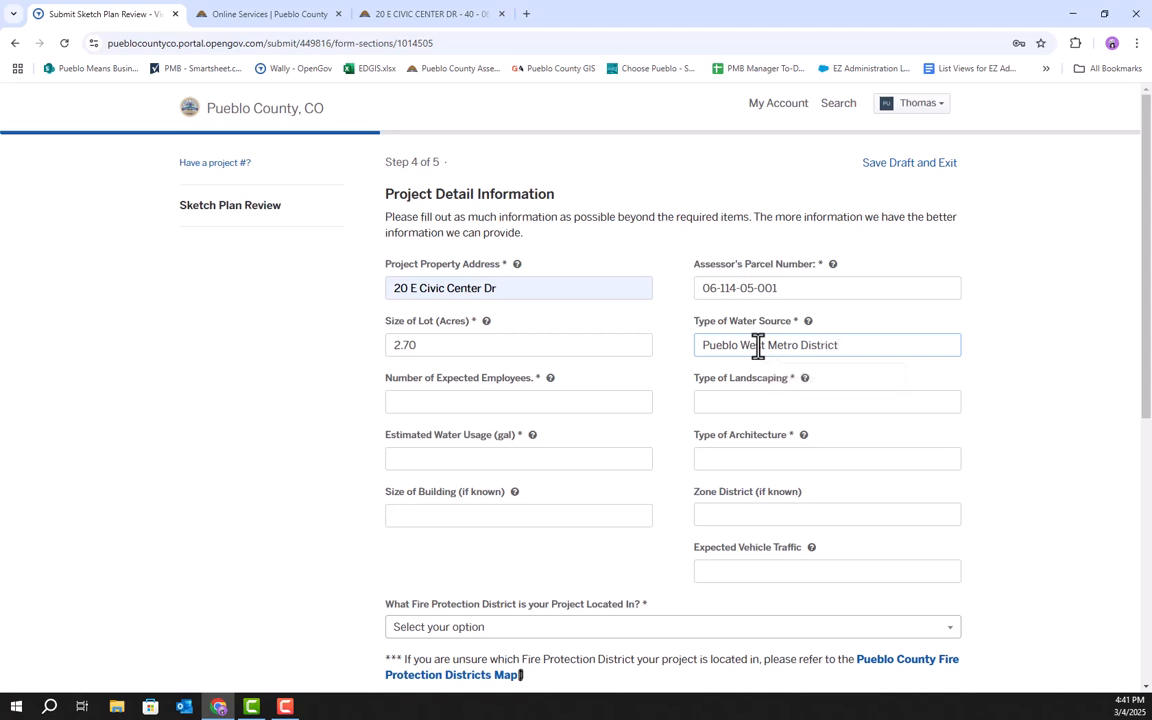
{"action": "left_click", "coordinate": [430, 403]}
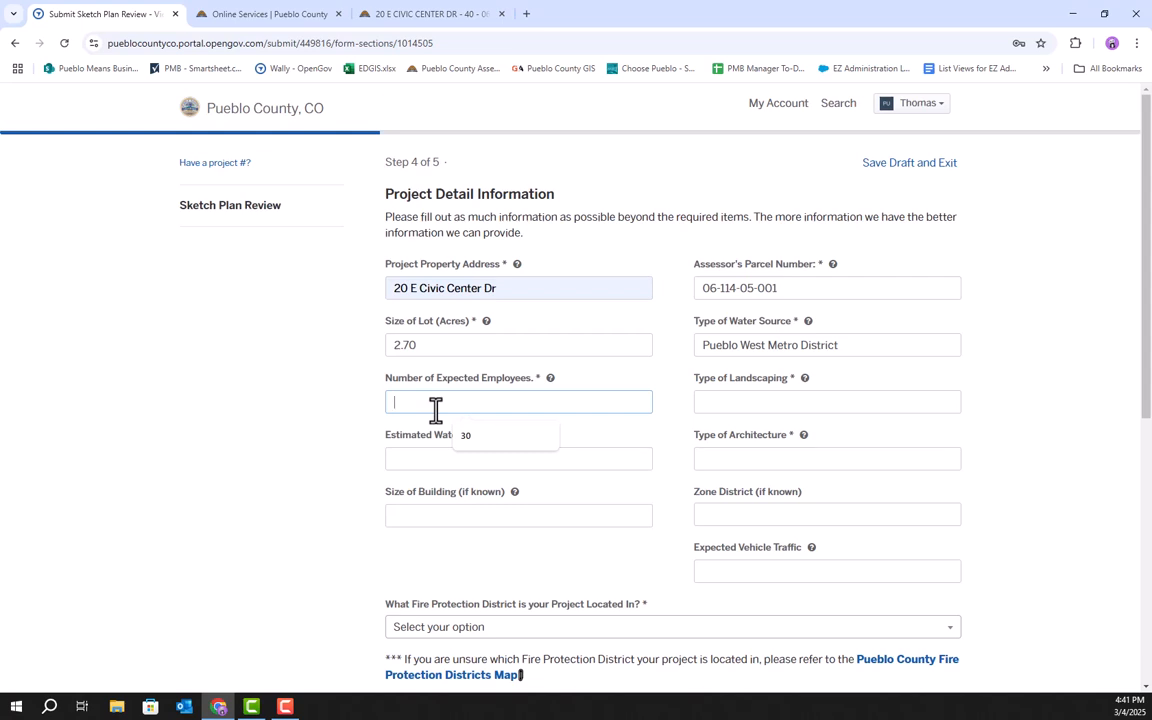
{"action": "type", "text": "30"}
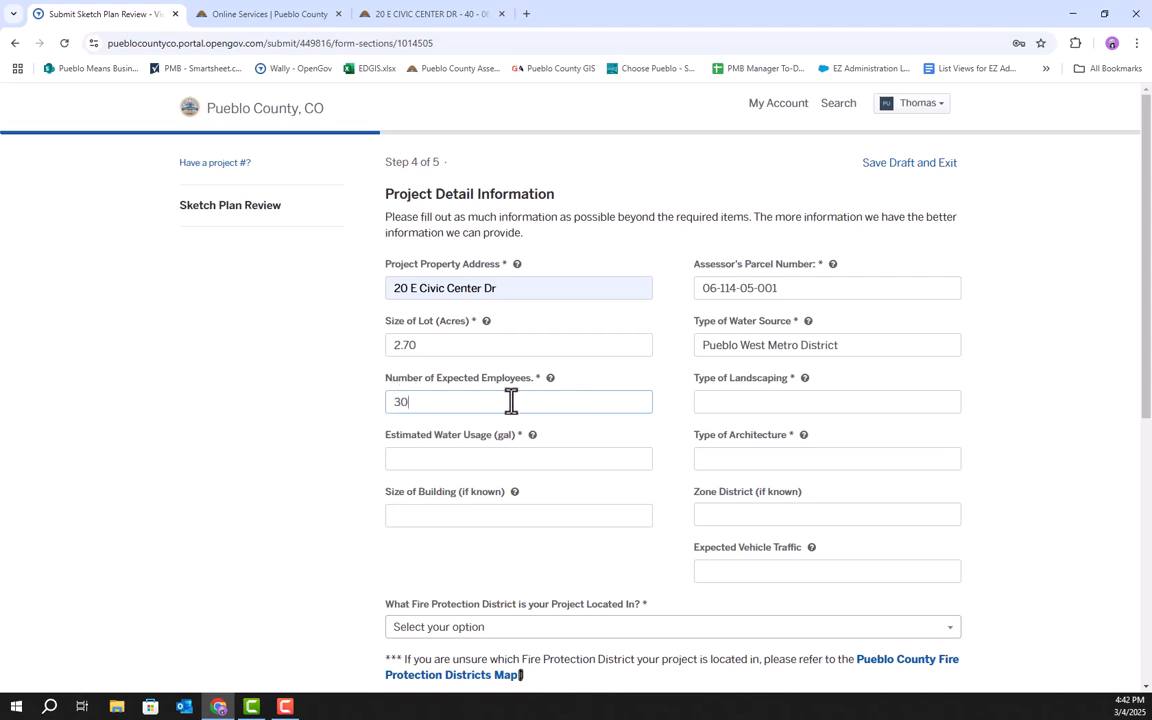
Set the type of landscaping to Astroturf.
{"action": "left_click", "coordinate": [741, 406]}
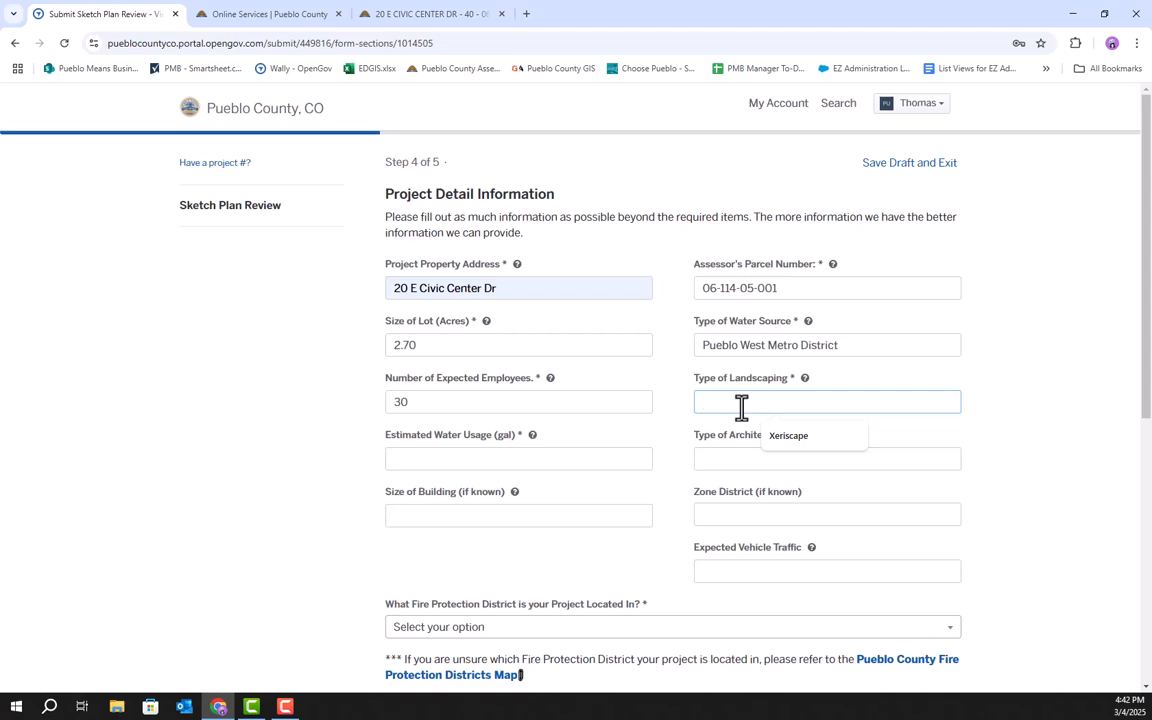
{"action": "type", "text": "Astro"}
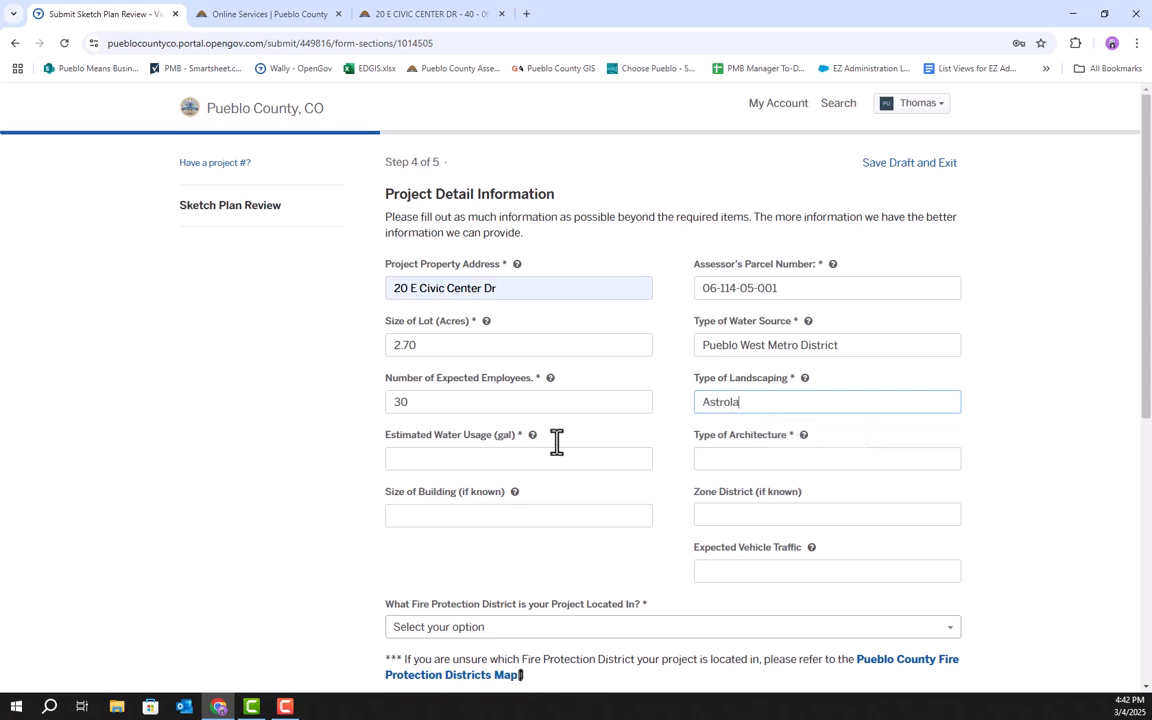
{"action": "type", "text": "turf"}
Set the estimated water usage to 20 gal per day.
{"action": "left_click", "coordinate": [435, 460]}
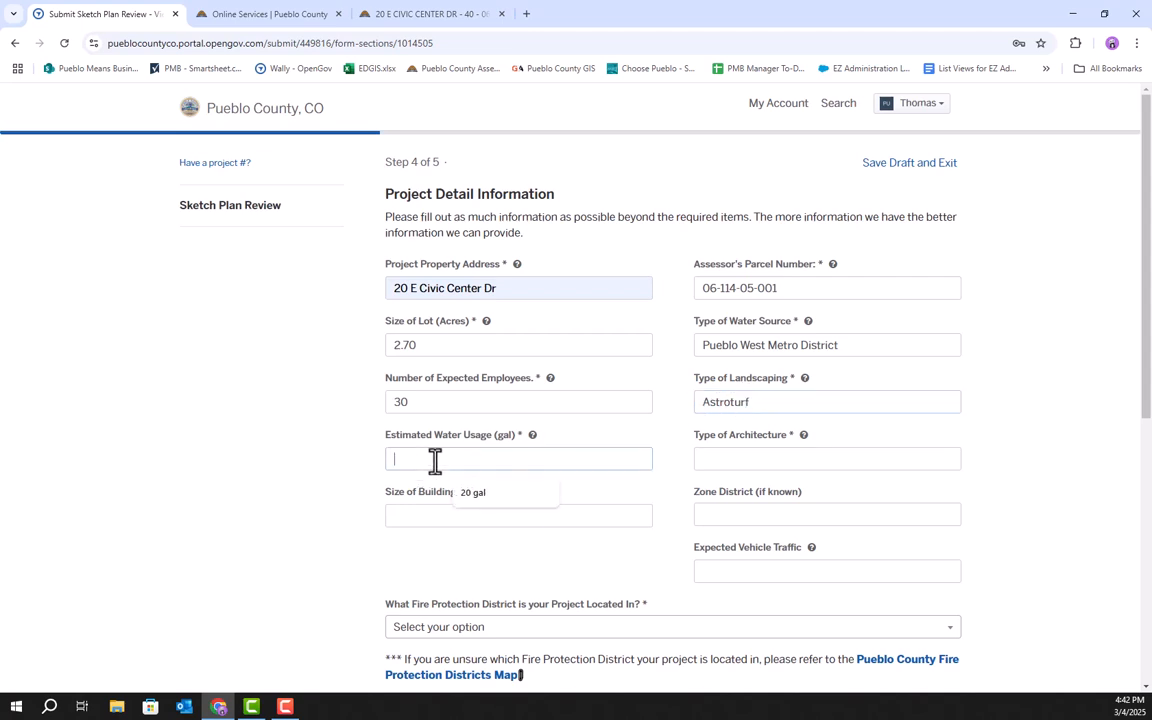
{"action": "left_click", "coordinate": [478, 494]}
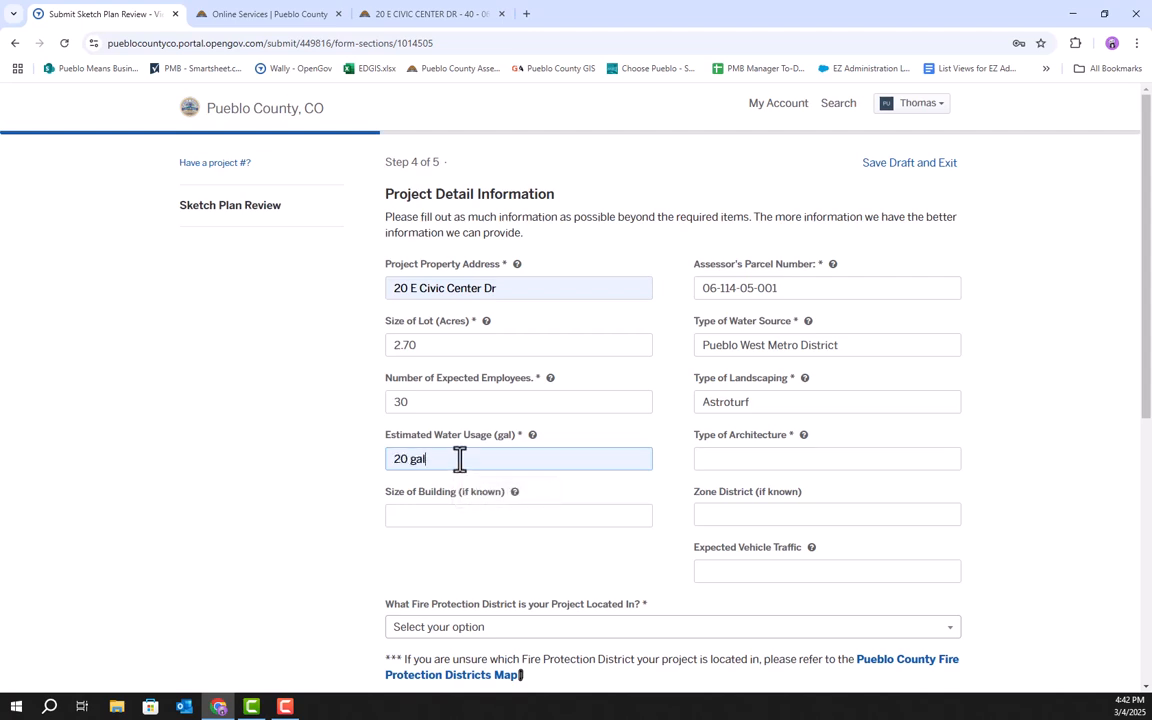
{"action": "type", "text": "per day"}
Set the type of architecture to Southwestern Style Adobe.
{"action": "left_click", "coordinate": [777, 459]}
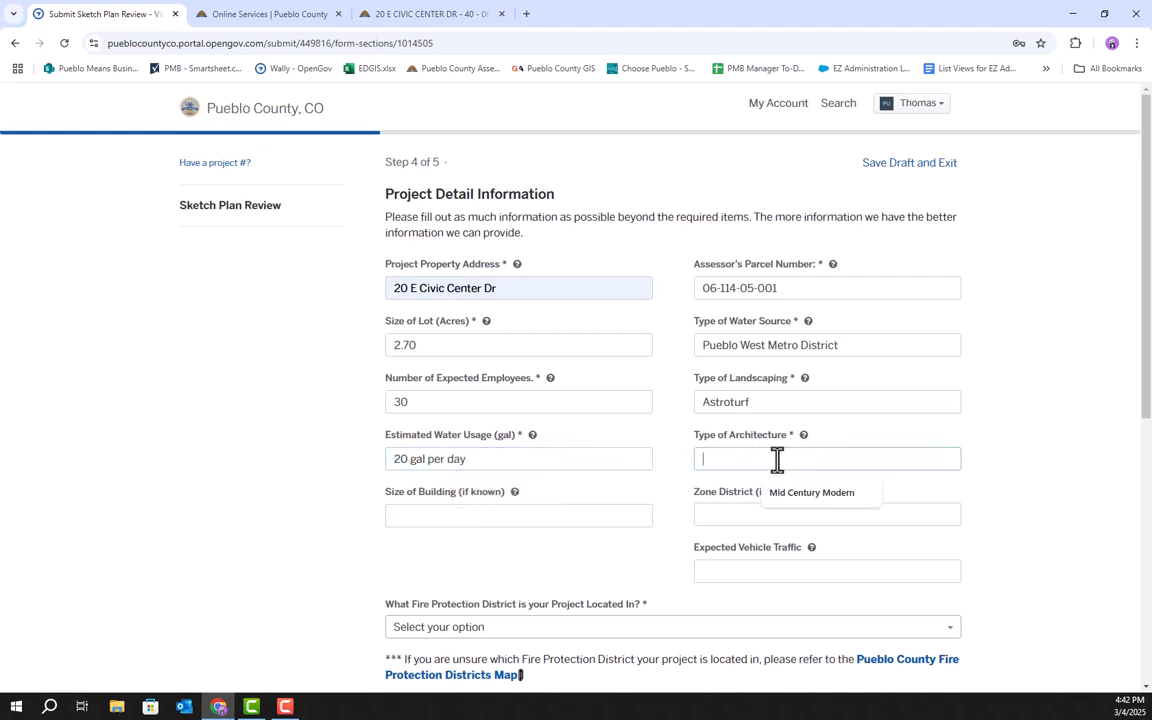
{"action": "type", "text": "So"}
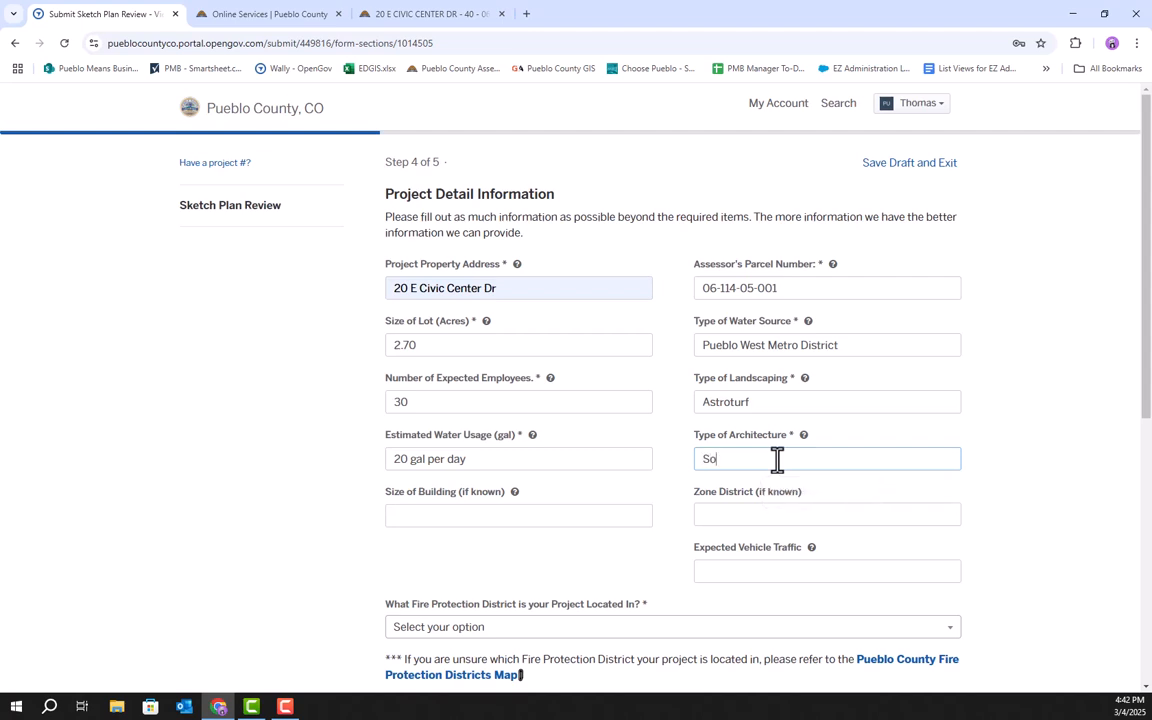
{"action": "type", "text": "uthwestern Style Adobe"}
Set the size of building to 10,000 Sq ft.
{"action": "left_click", "coordinate": [461, 516]}
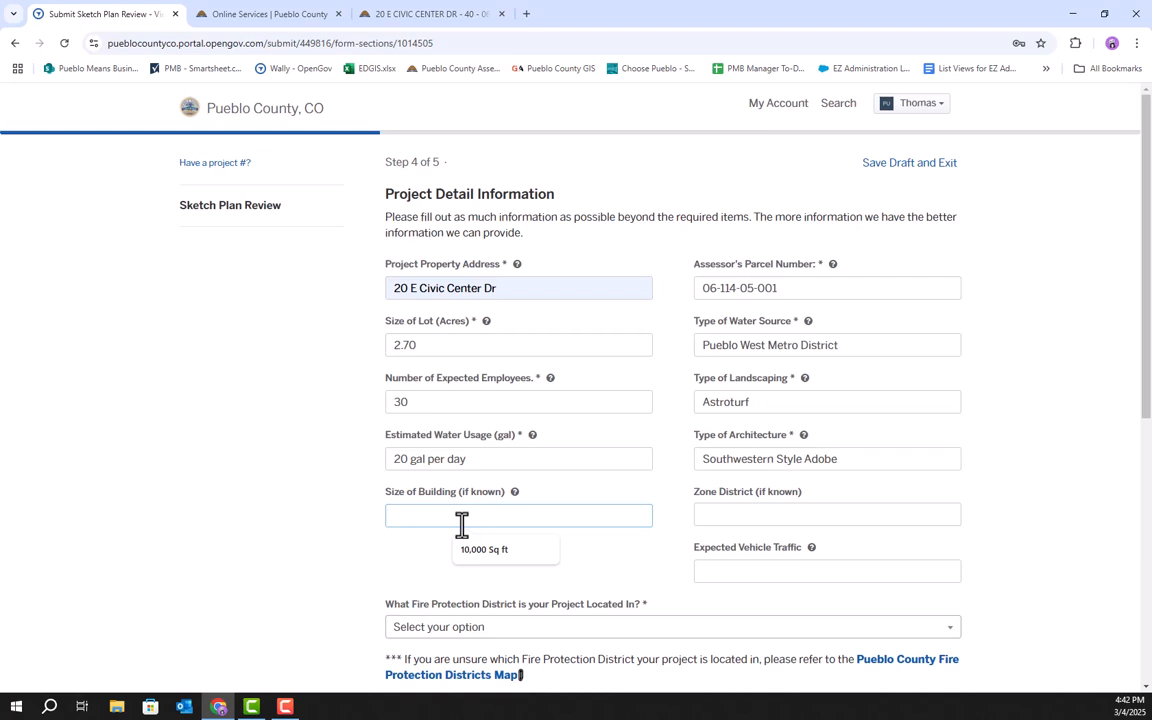
{"action": "left_click", "coordinate": [490, 552]}
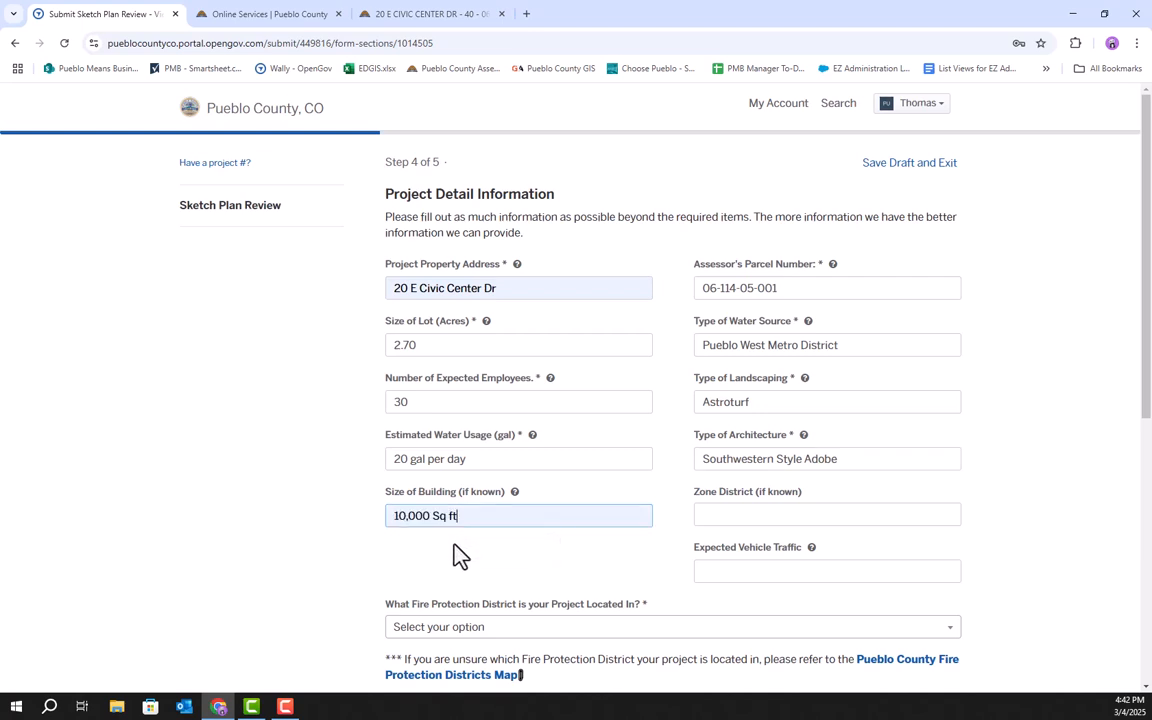
Check the parcel's zone district on the county parcel map by turning on the County Zoning overlay.
{"action": "left_click", "coordinate": [777, 512]}
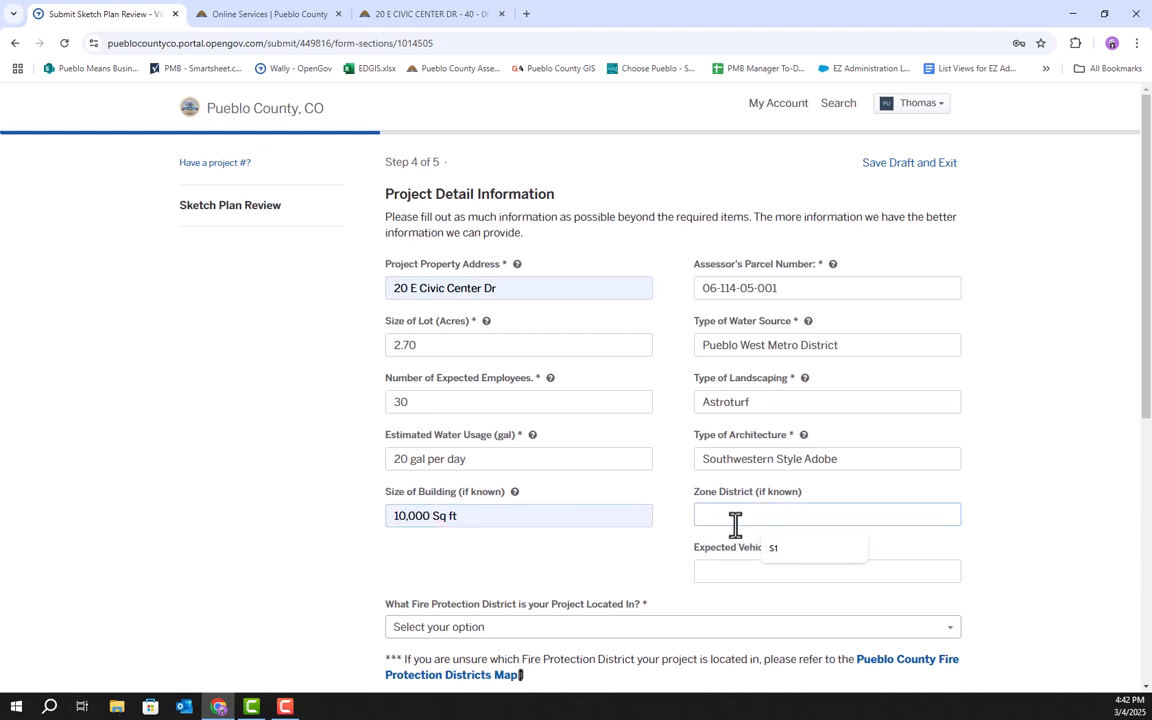
{"action": "left_click", "coordinate": [400, 14]}
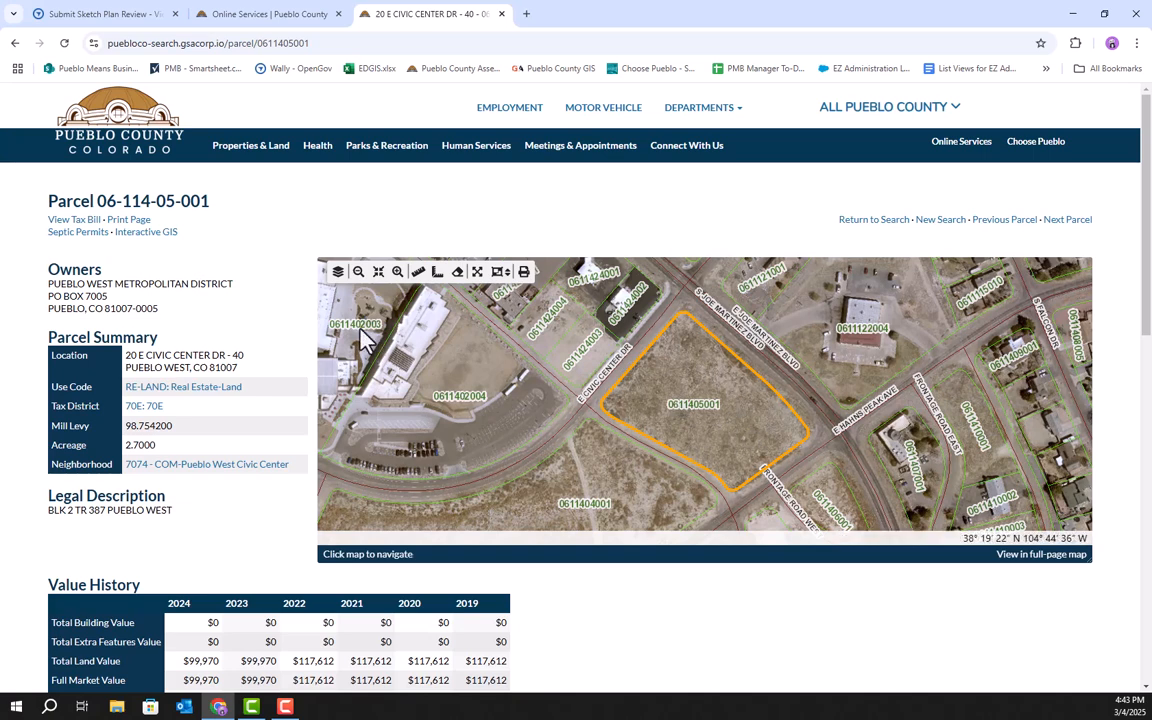
{"action": "left_click", "coordinate": [340, 283]}
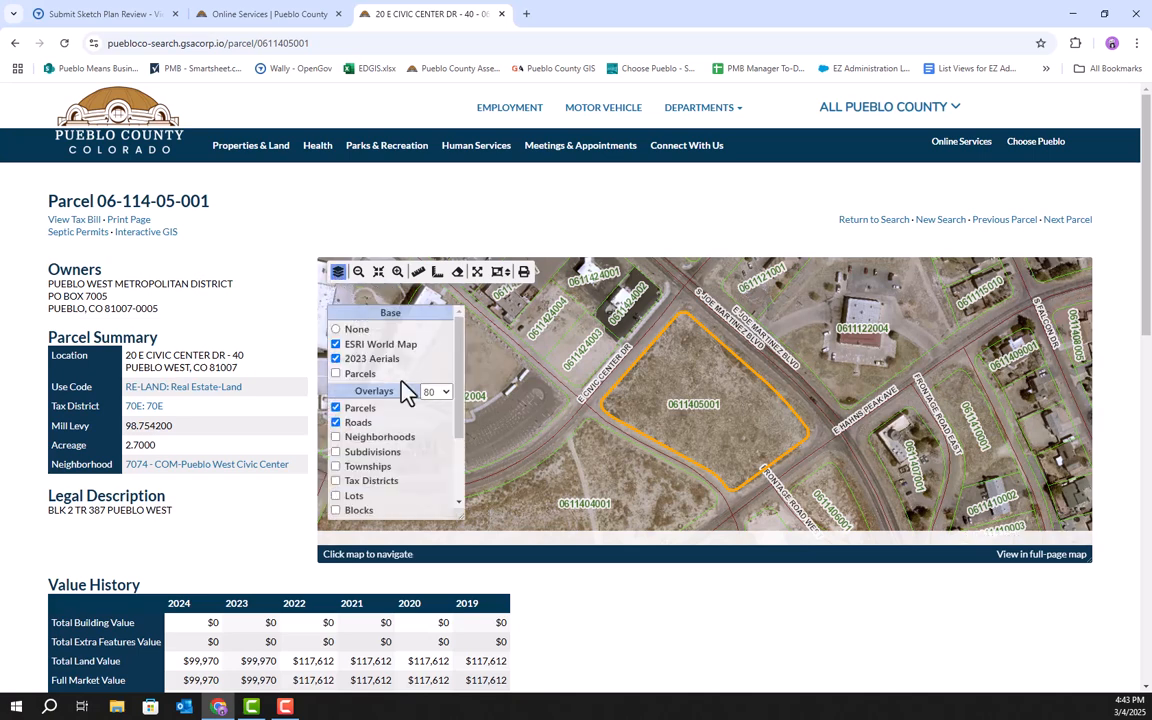
{"action": "left_click", "coordinate": [400, 424]}
{"action": "scroll", "coordinate": [410, 435], "scroll_direction": "down", "scroll_amount": 1}
{"action": "scroll", "coordinate": [410, 435], "scroll_direction": "down", "scroll_amount": 1}
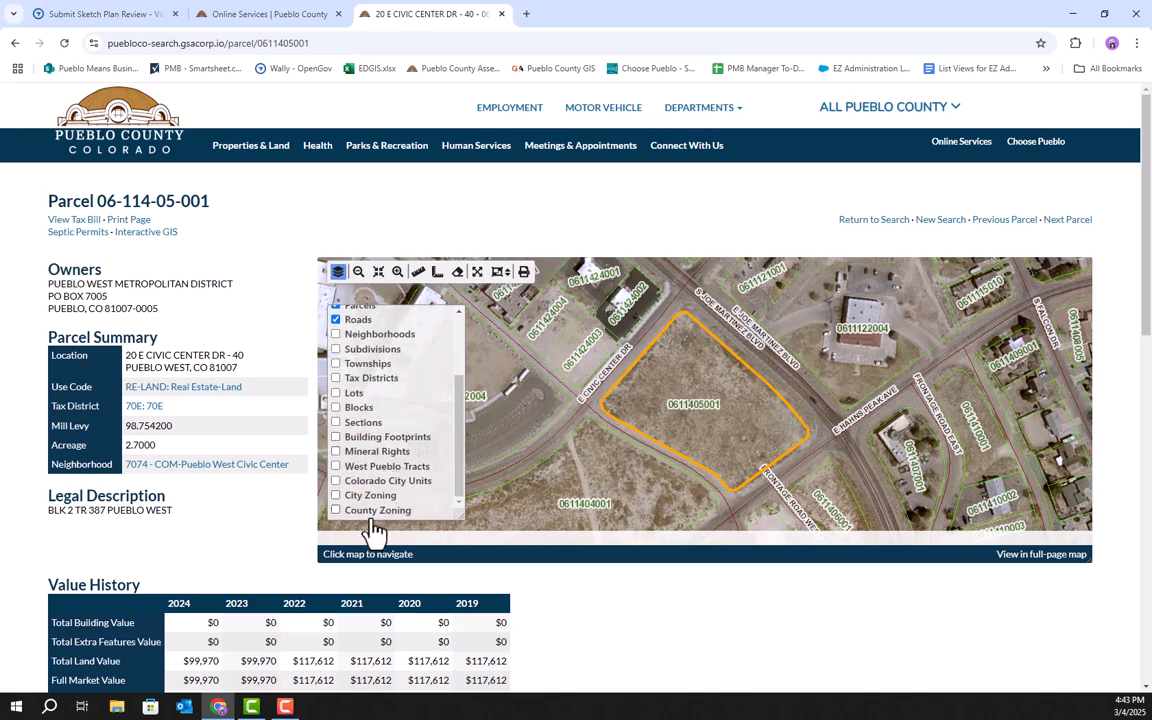
{"action": "left_click", "coordinate": [357, 512]}
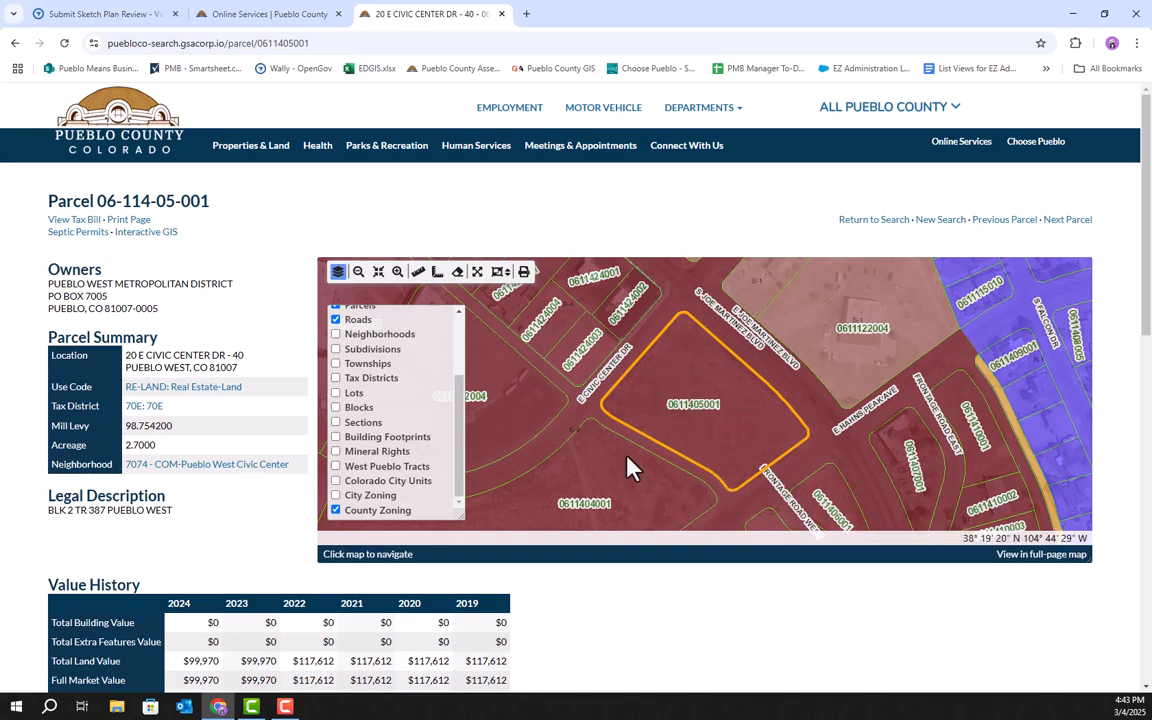
{"action": "scroll", "coordinate": [640, 462], "scroll_direction": "up", "scroll_amount": 2}
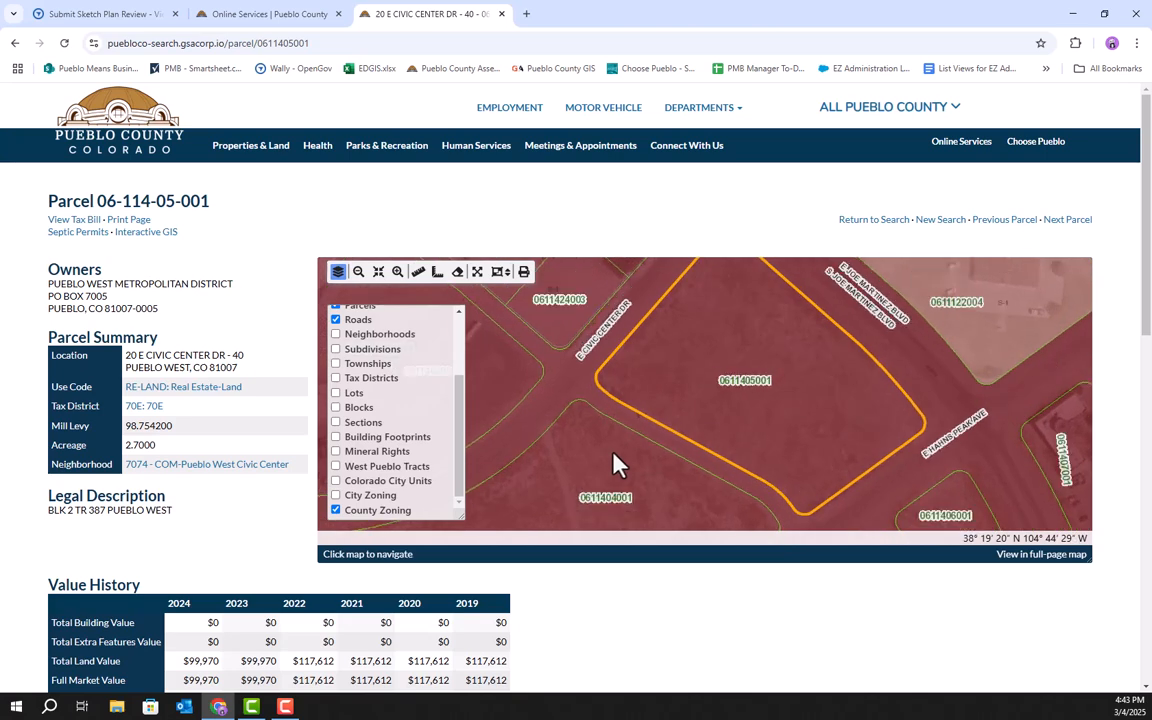
{"action": "scroll", "coordinate": [700, 433], "scroll_direction": "up", "scroll_amount": 1}
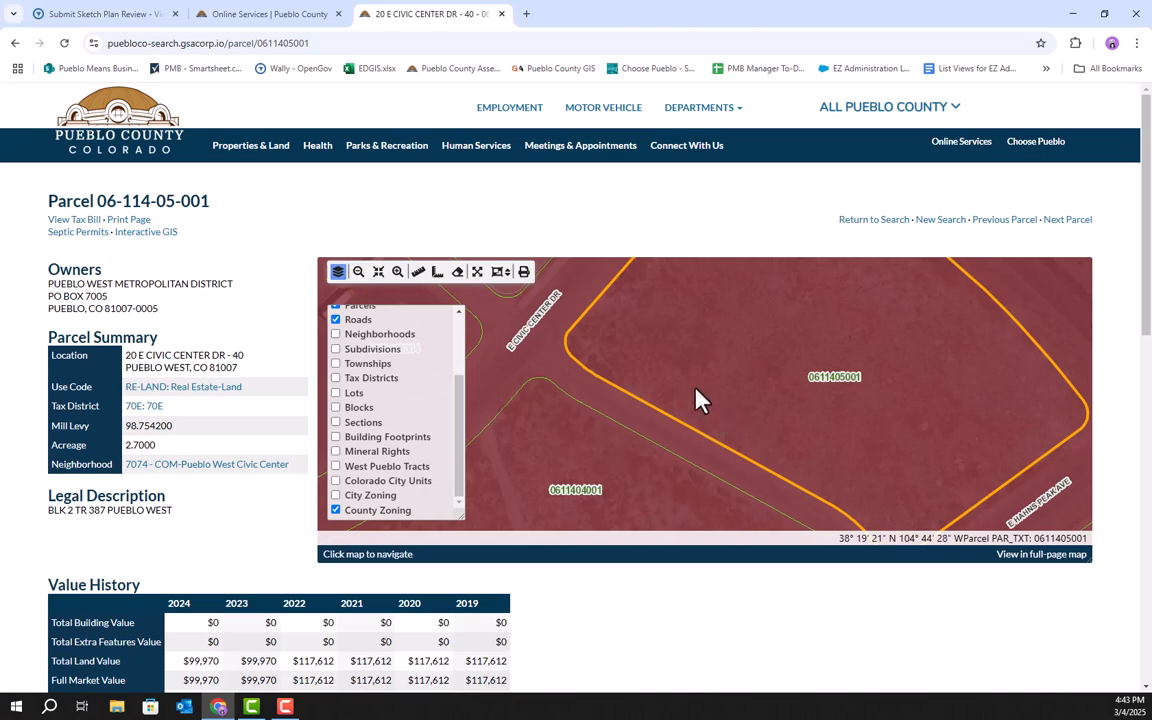
Set the zone district to B-4 and the expected vehicle traffic to 100 Vehicles Per Day.
{"action": "left_click", "coordinate": [143, 18]}
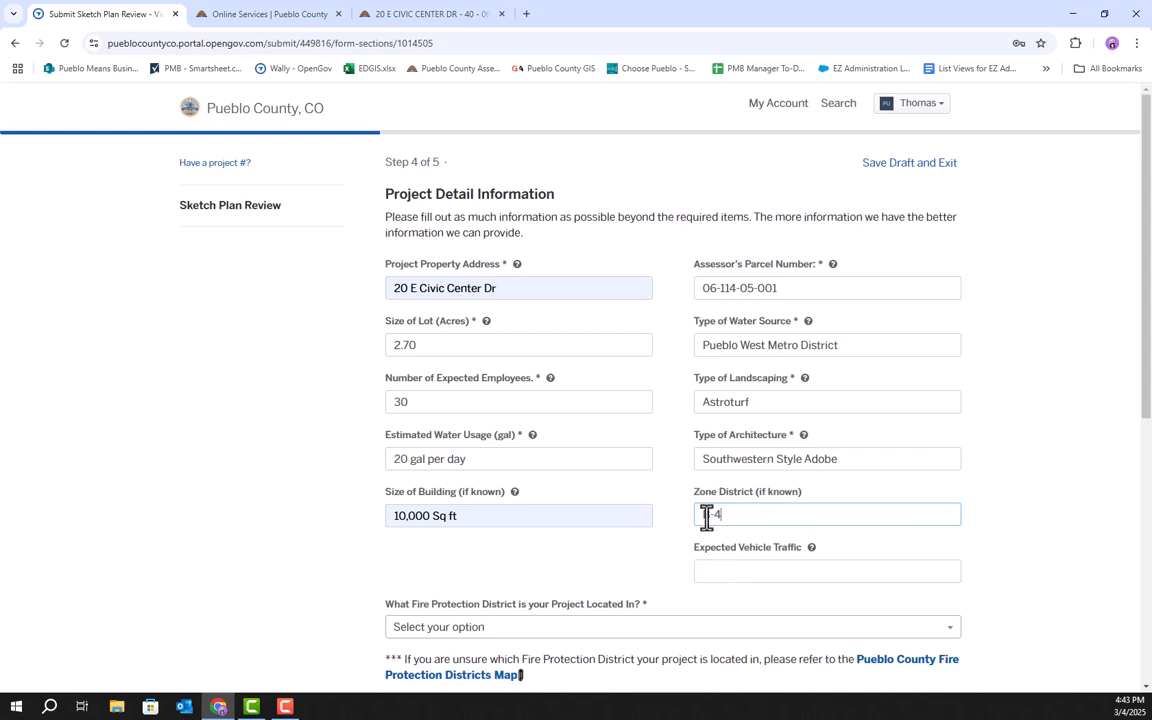
{"action": "left_click", "coordinate": [762, 574]}
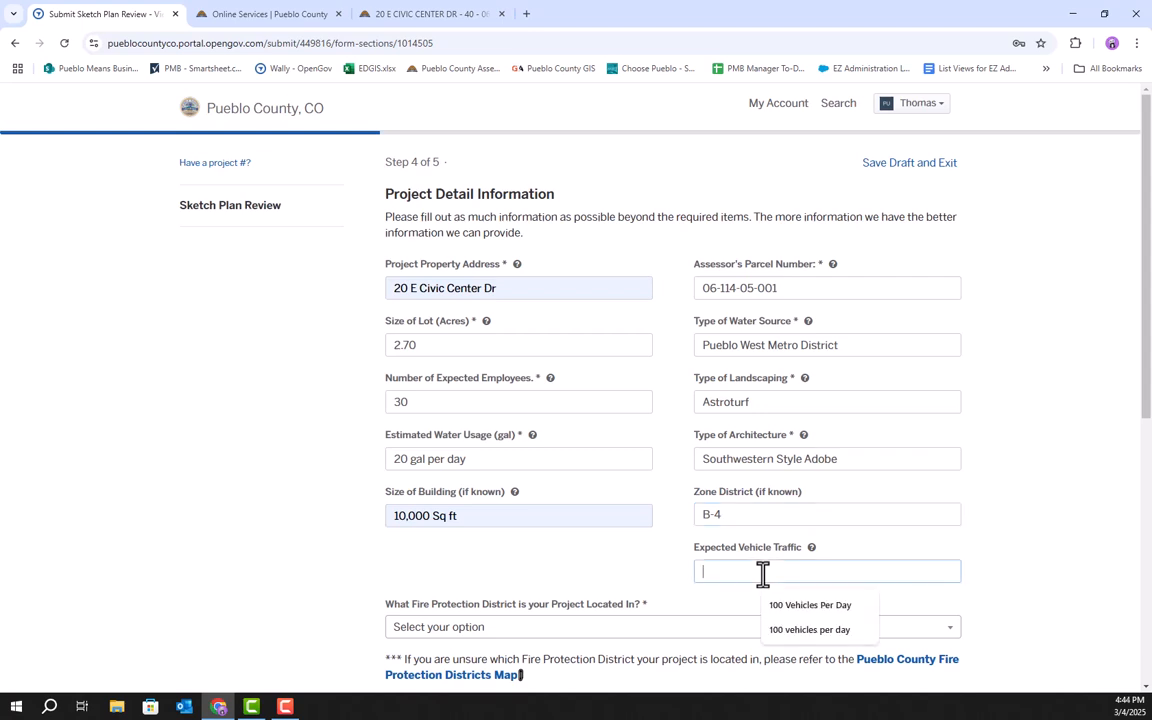
{"action": "left_click", "coordinate": [806, 606]}
Open the Pueblo County Fire Protection Districts Map to check which fire district covers the project.
{"action": "scroll", "coordinate": [725, 602], "scroll_direction": "down", "scroll_amount": 2}
{"action": "right_click", "coordinate": [720, 582]}
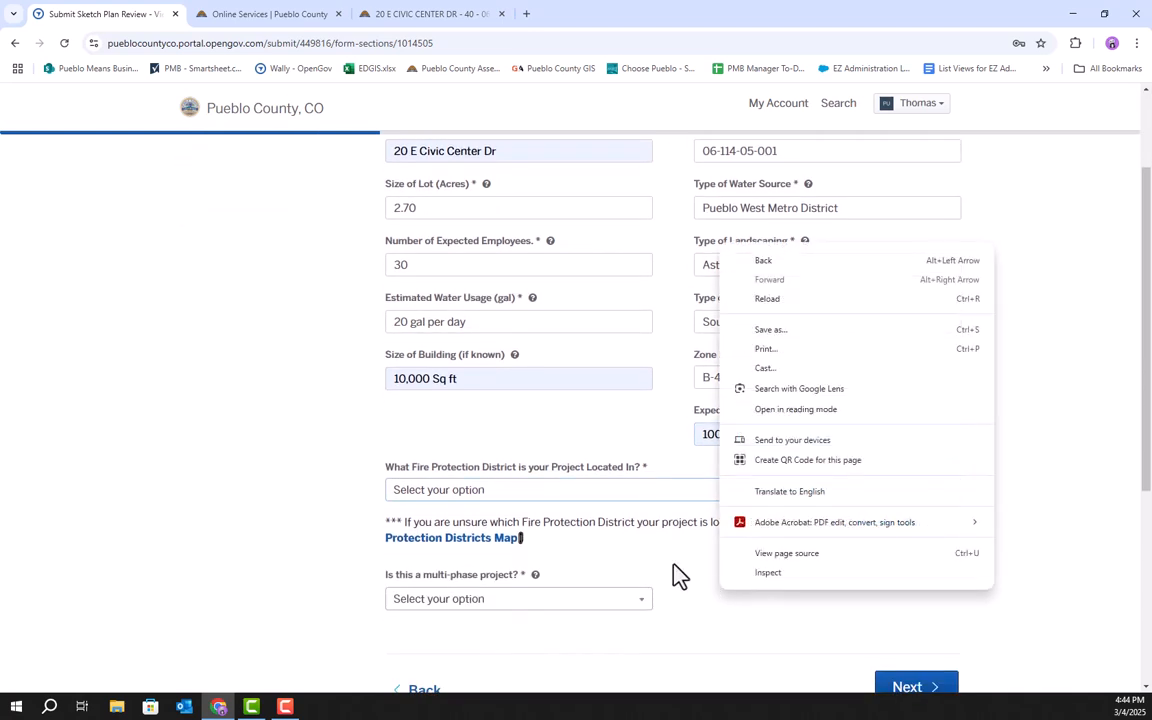
{"action": "left_click", "coordinate": [509, 484]}
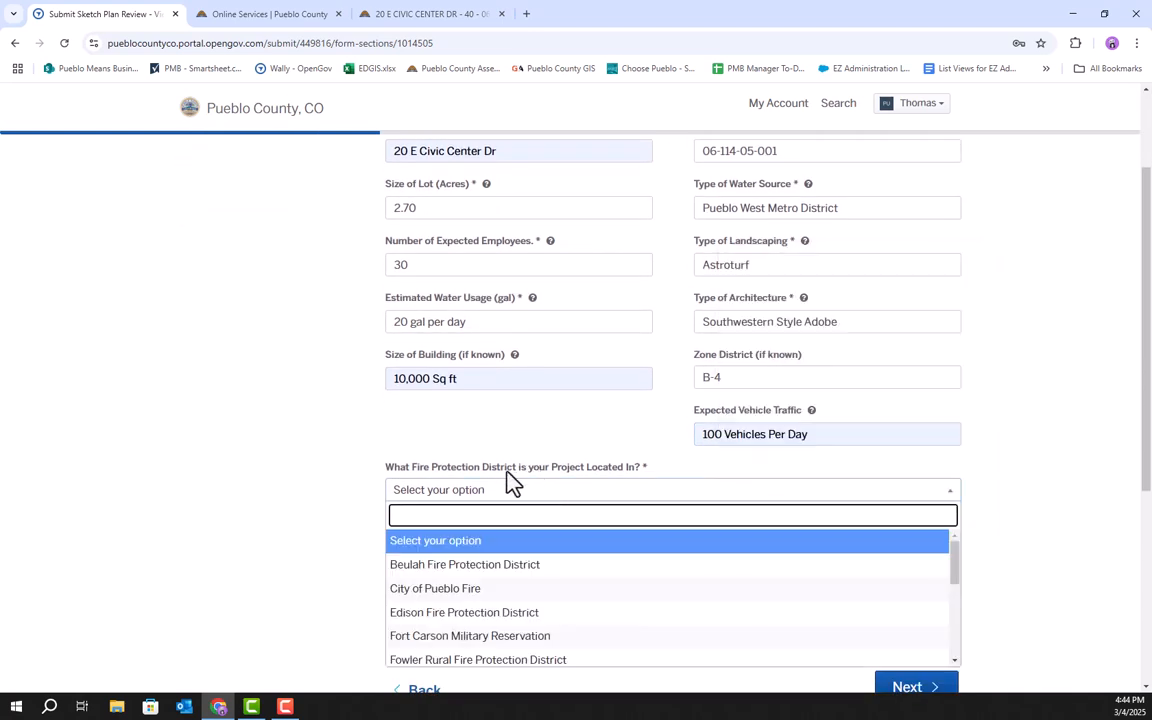
{"action": "left_click", "coordinate": [618, 460]}
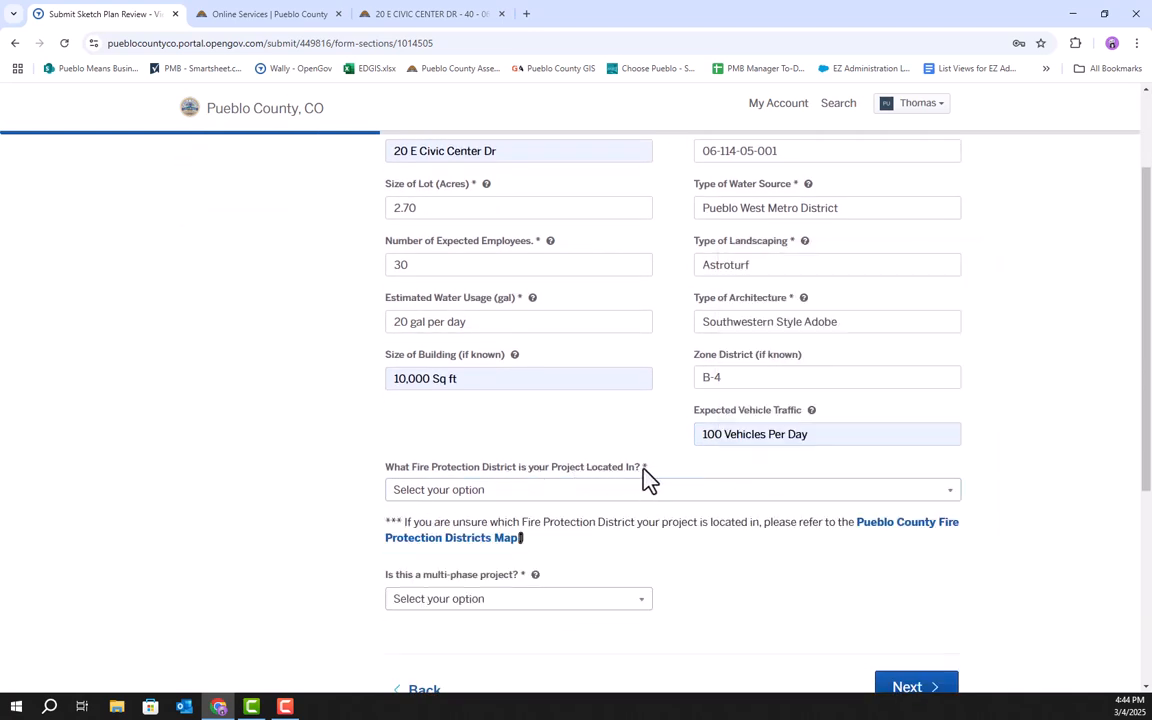
{"action": "left_click", "coordinate": [912, 538]}
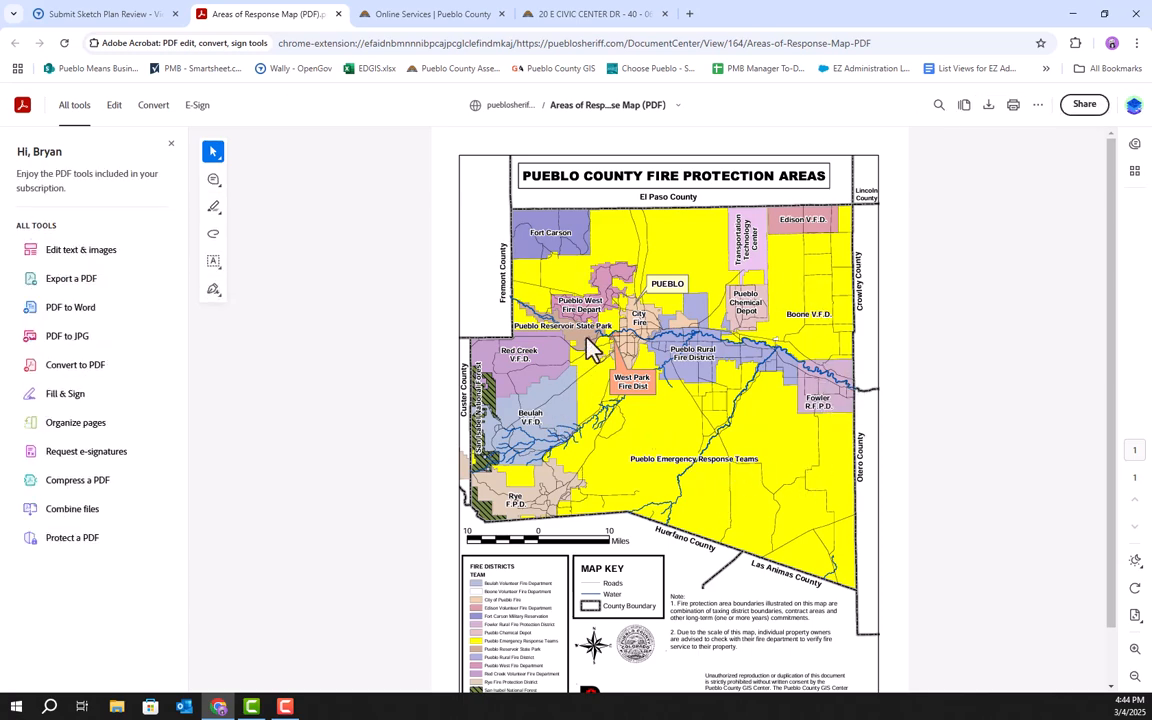
{"action": "left_click", "coordinate": [148, 16]}
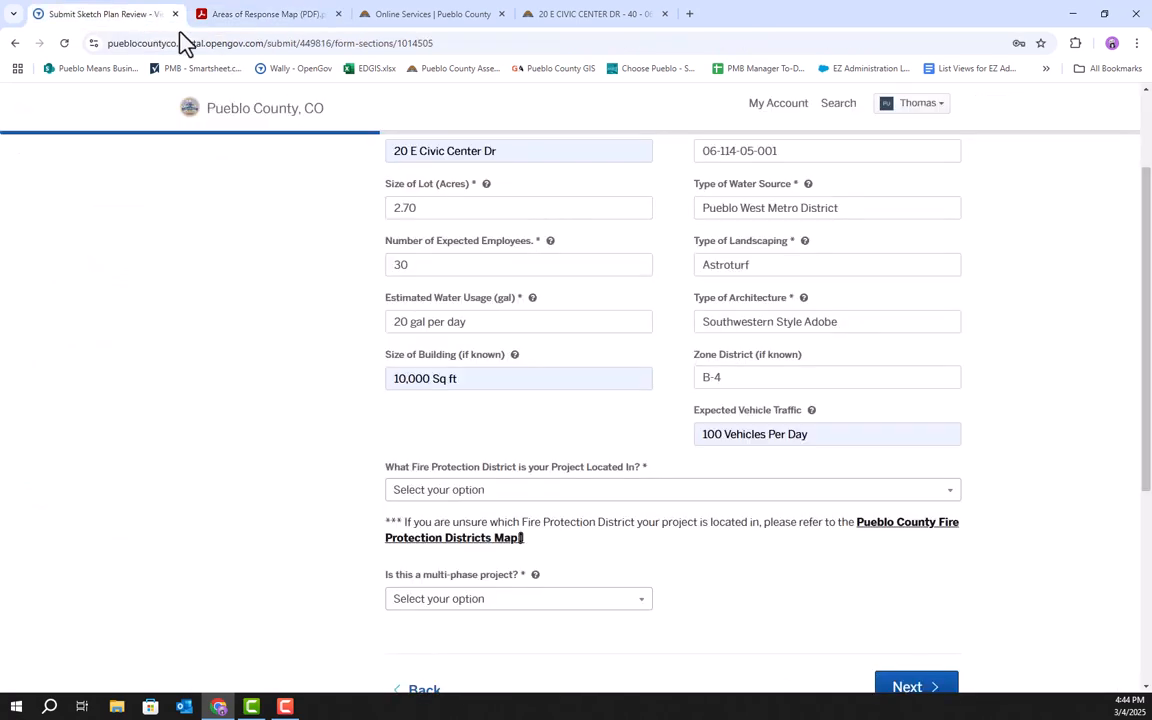
Select Pueblo West Fire Department as the project's fire protection district.
{"action": "left_click", "coordinate": [495, 491]}
{"action": "scroll", "coordinate": [463, 628], "scroll_direction": "down", "scroll_amount": 3}
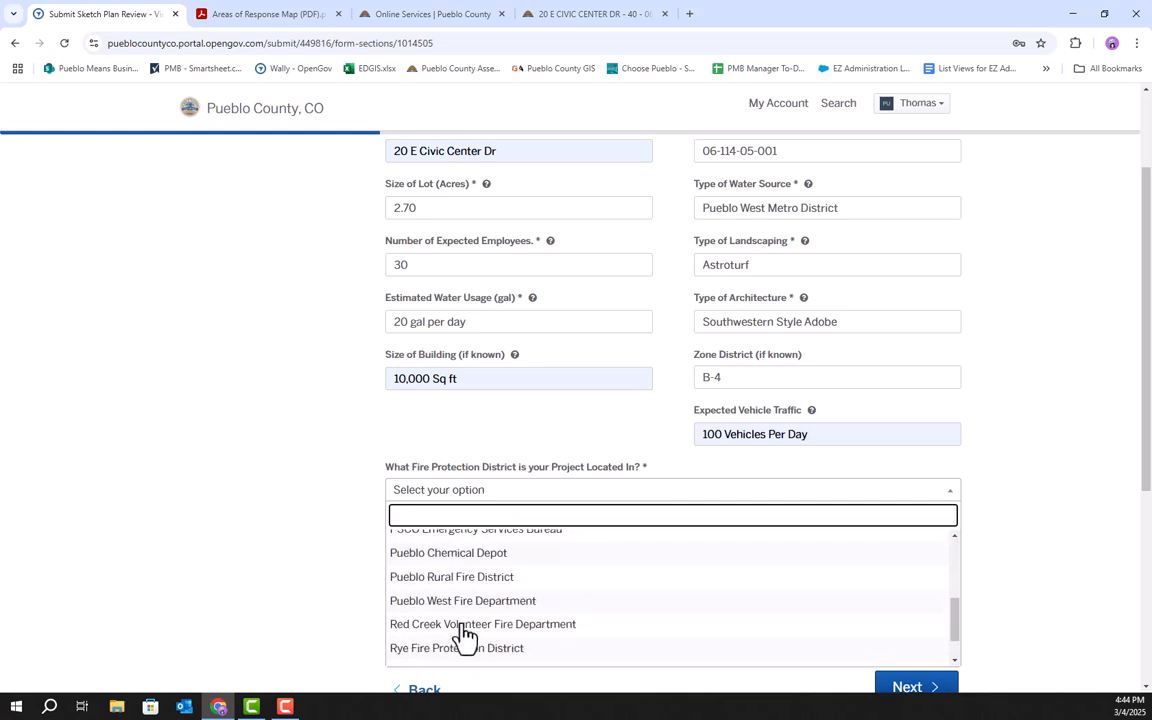
{"action": "left_click", "coordinate": [474, 574]}
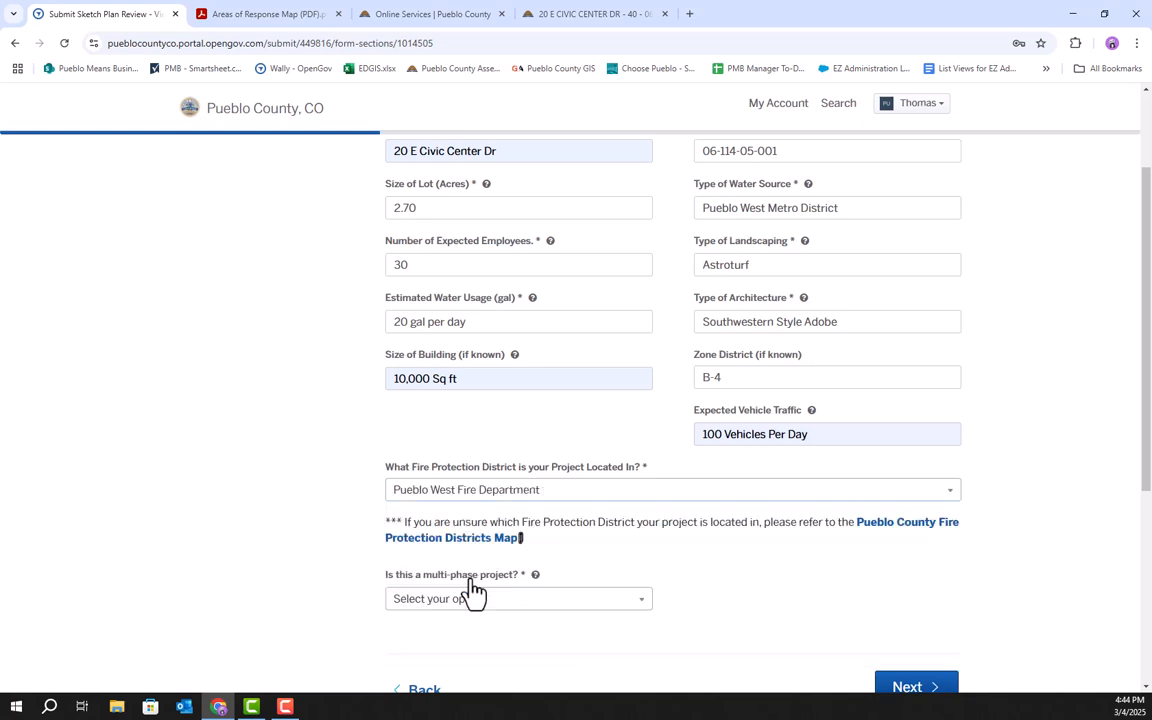
Answer Yes to whether this is a multi-phase project.
{"action": "scroll", "coordinate": [570, 508], "scroll_direction": "down", "scroll_amount": 2}
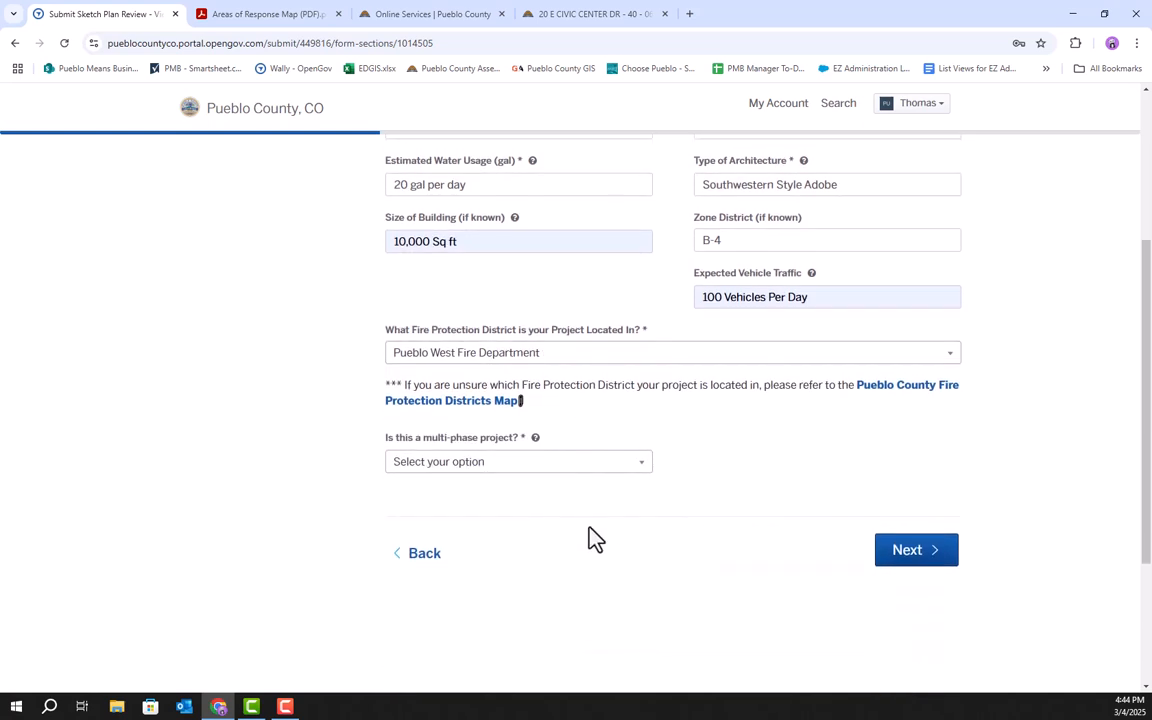
{"action": "left_click", "coordinate": [603, 466]}
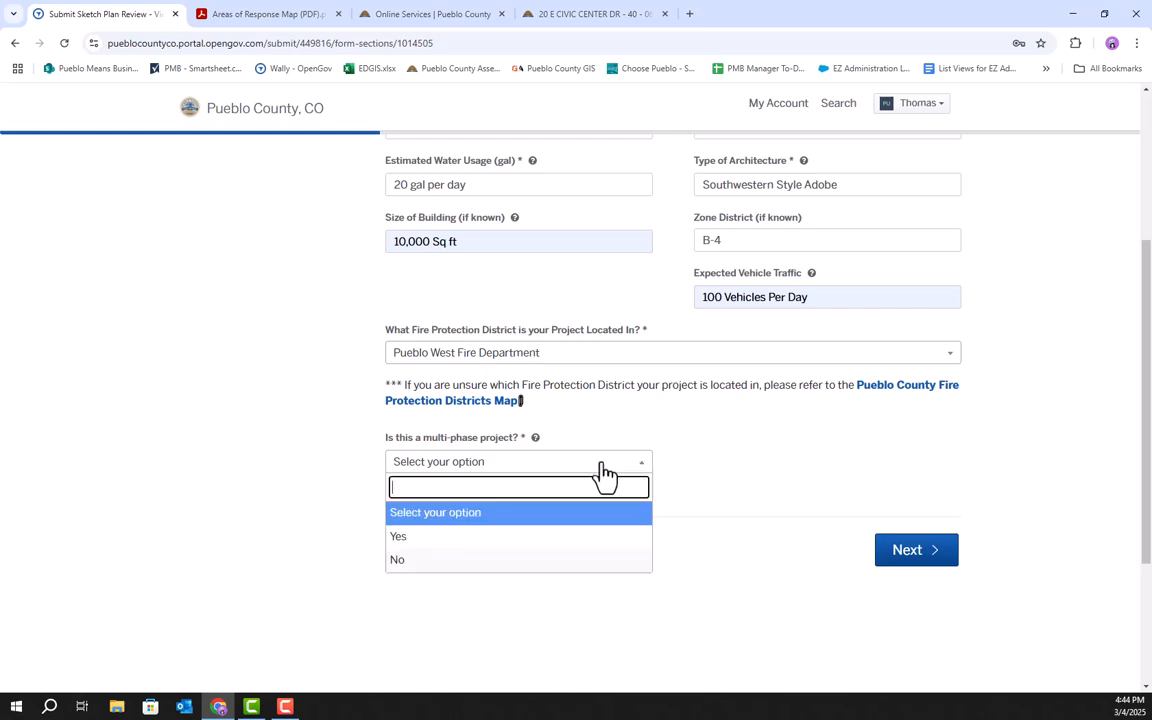
{"action": "left_click", "coordinate": [426, 546]}
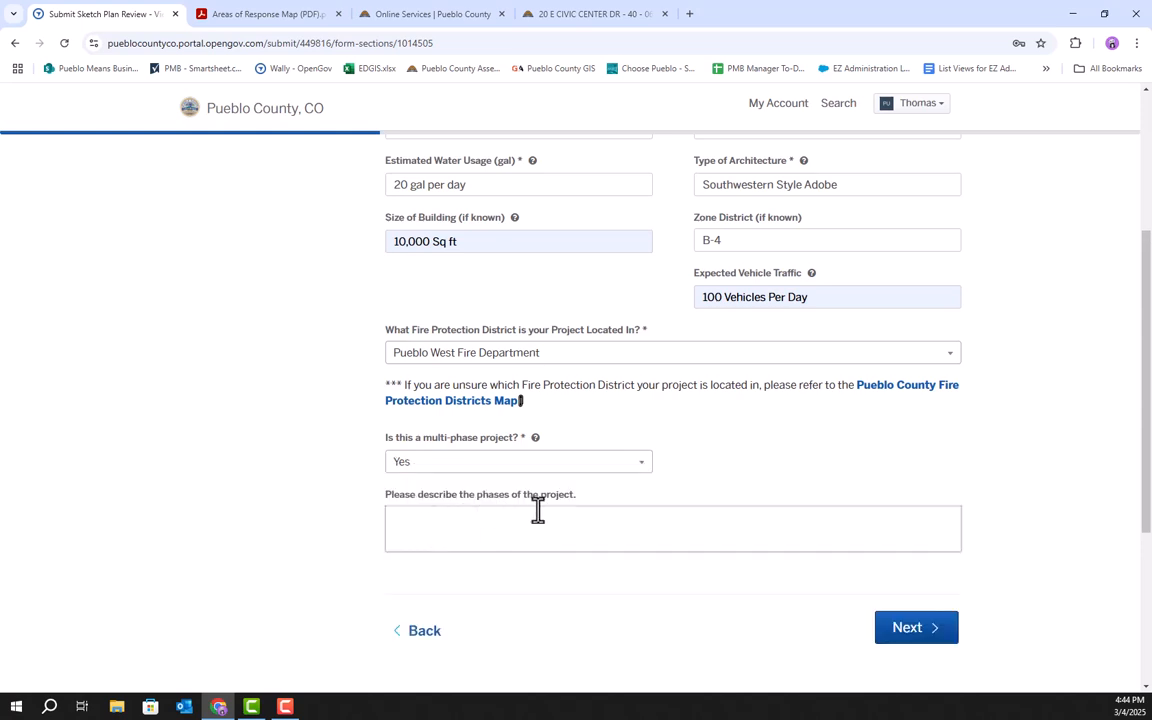
Describe the phases as "Building a conference room in the fall of 2025 and offices in the spring of 2026" and continue.
{"action": "left_click", "coordinate": [560, 514]}
{"action": "type", "text": "Buil"}
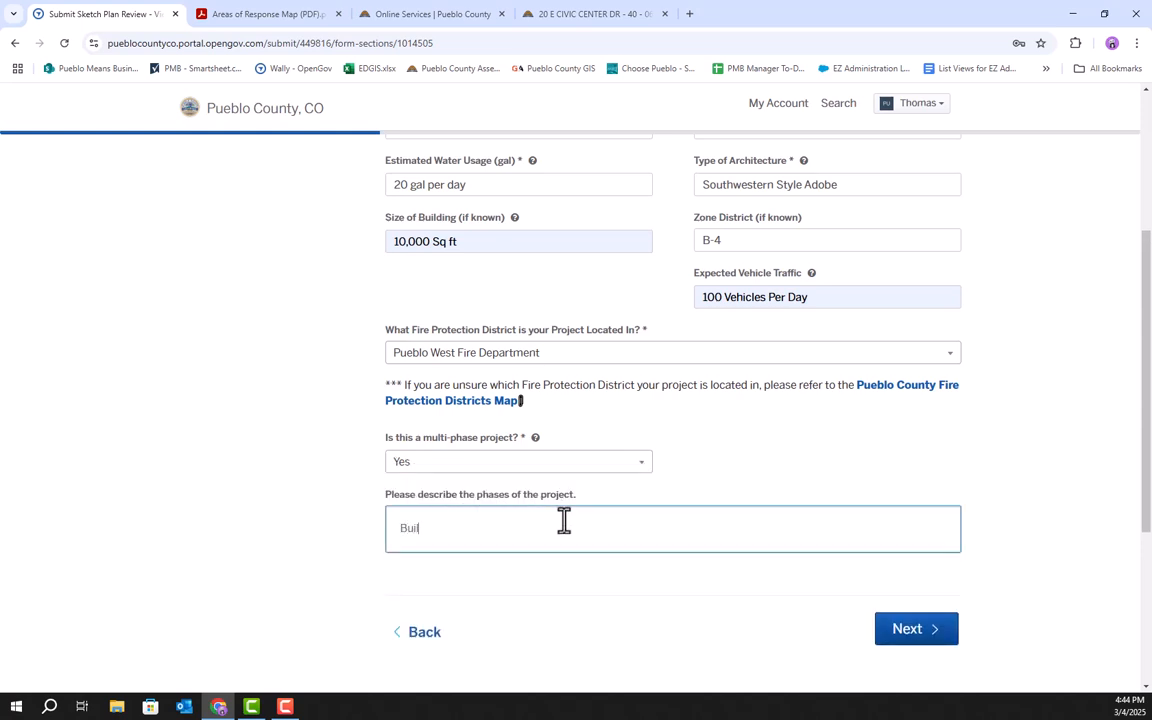
{"action": "type", "text": "ding a conference room ("}
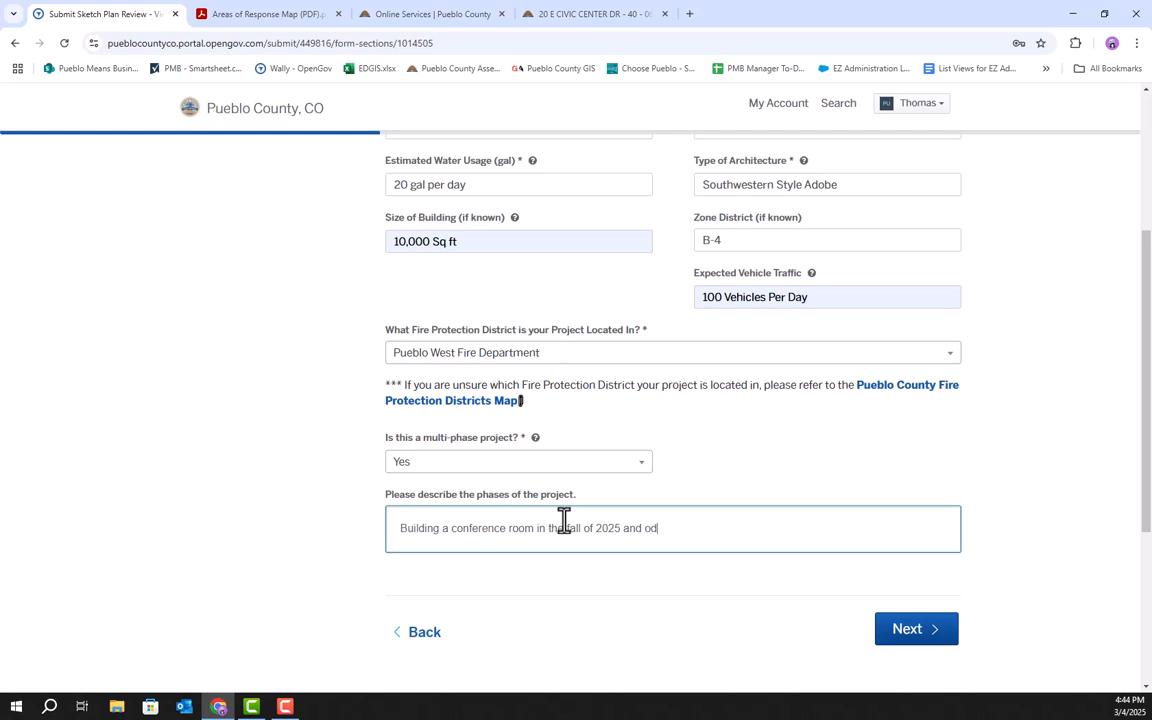
{"action": "key", "text": "BackSpace"}
{"action": "type", "text": "ffices ("}
{"action": "type", "text": "ring of 2026."}
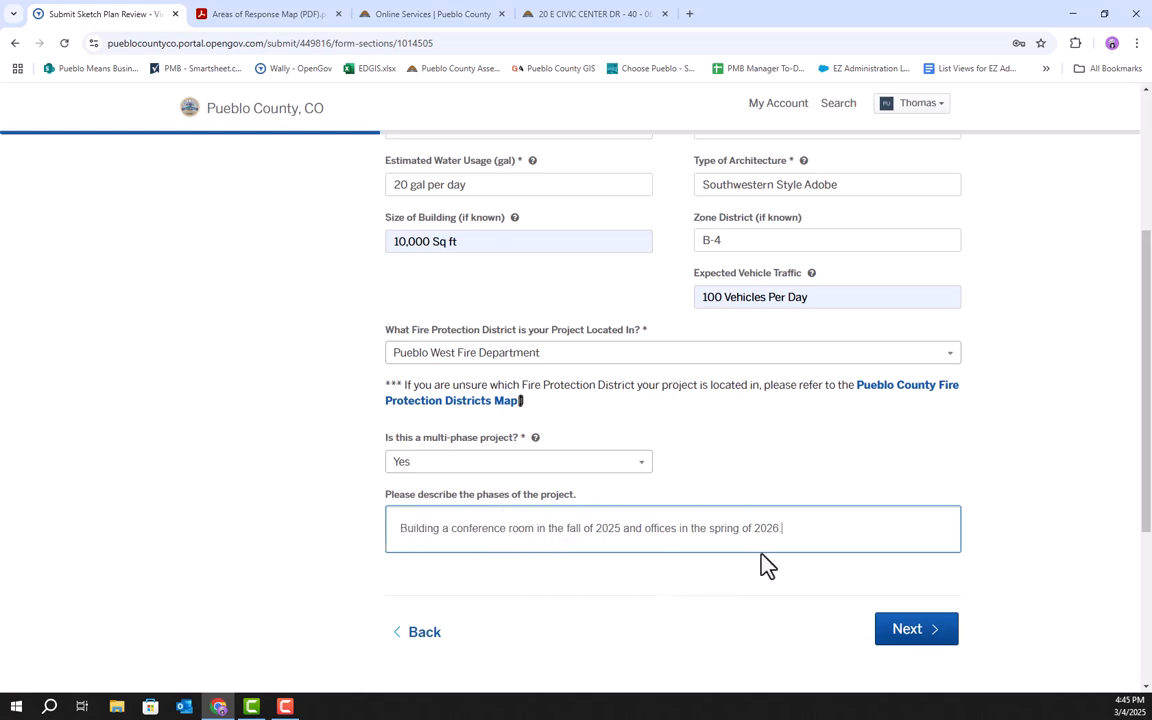
{"action": "left_click", "coordinate": [933, 630]}
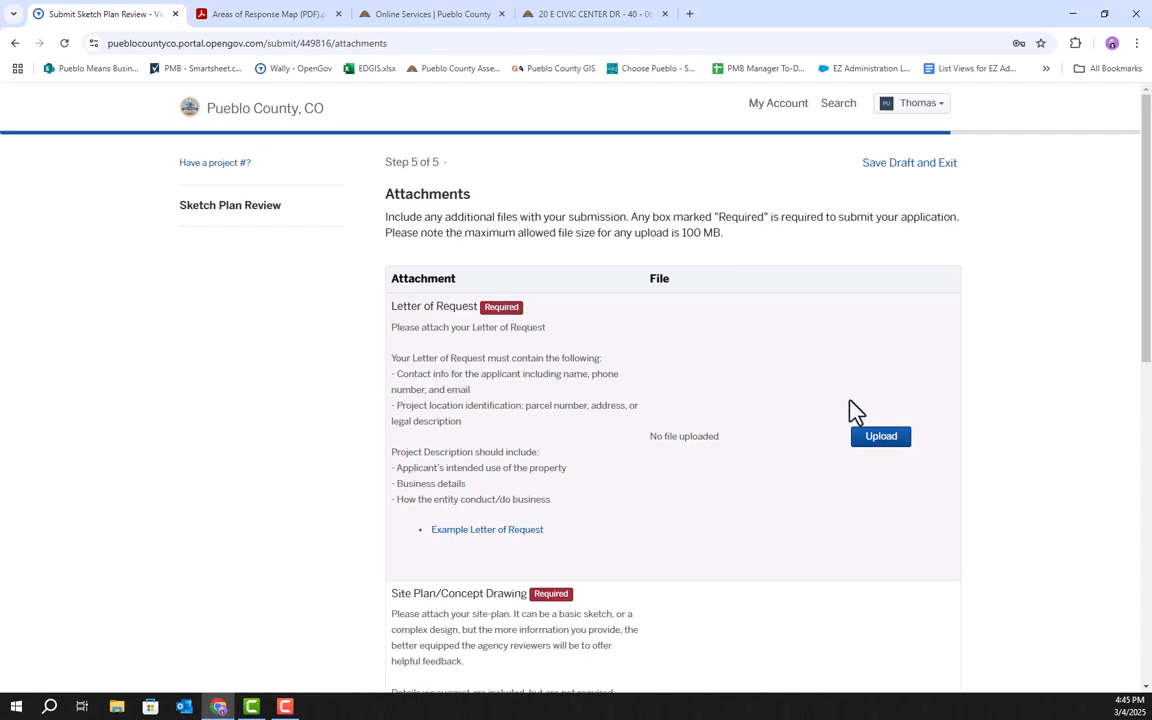
Upload Example Letter of Request as the Letter of Request and Example Site Plan as the Site Plan/Concept Drawing.
{"action": "left_click", "coordinate": [881, 437]}
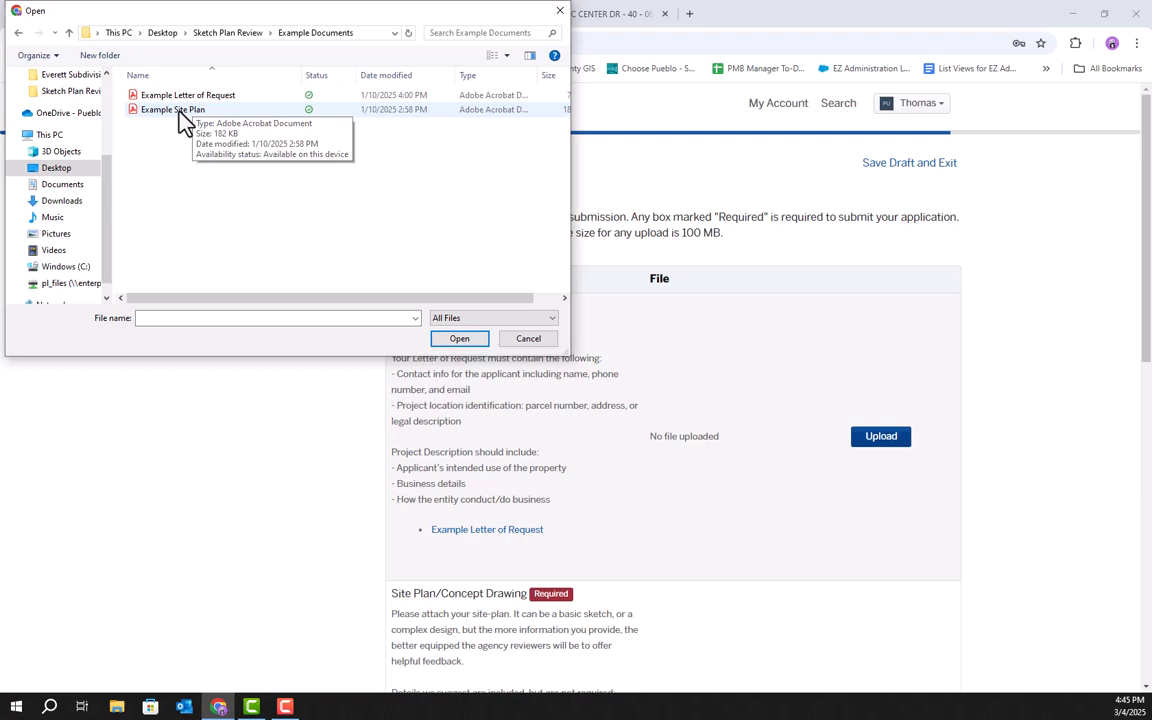
{"action": "double_click", "coordinate": [185, 96]}
{"action": "scroll", "coordinate": [800, 500], "scroll_direction": "down", "scroll_amount": 2}
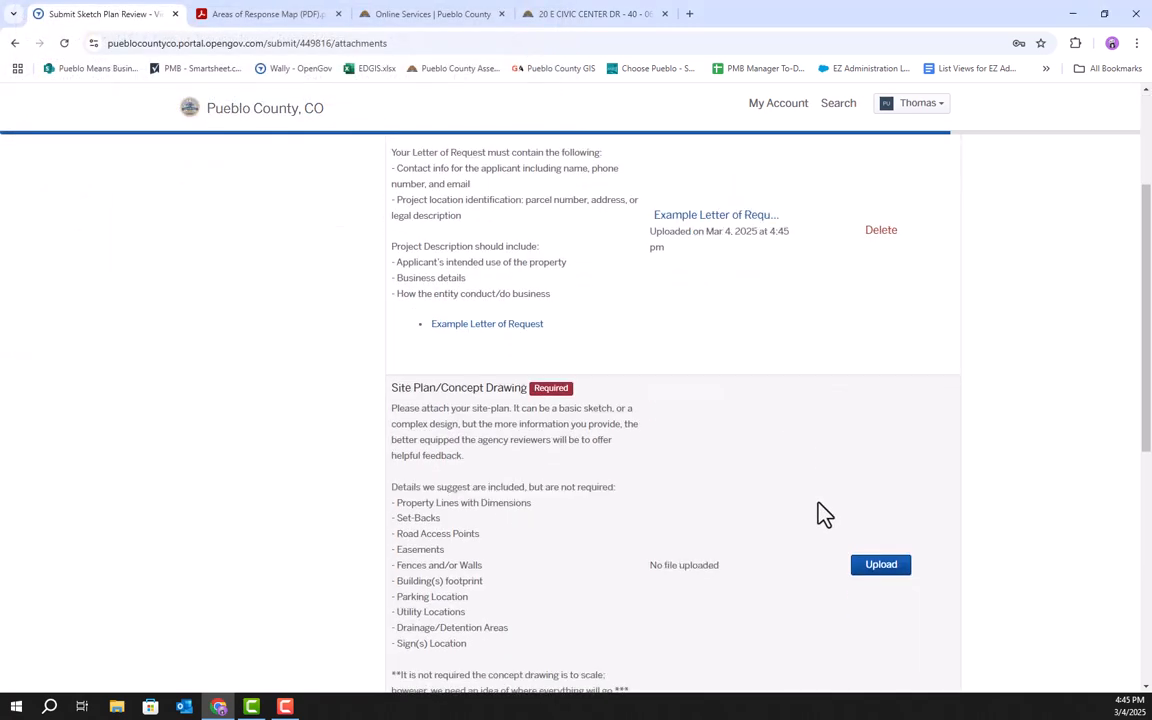
{"action": "scroll", "coordinate": [820, 512], "scroll_direction": "down", "scroll_amount": 1}
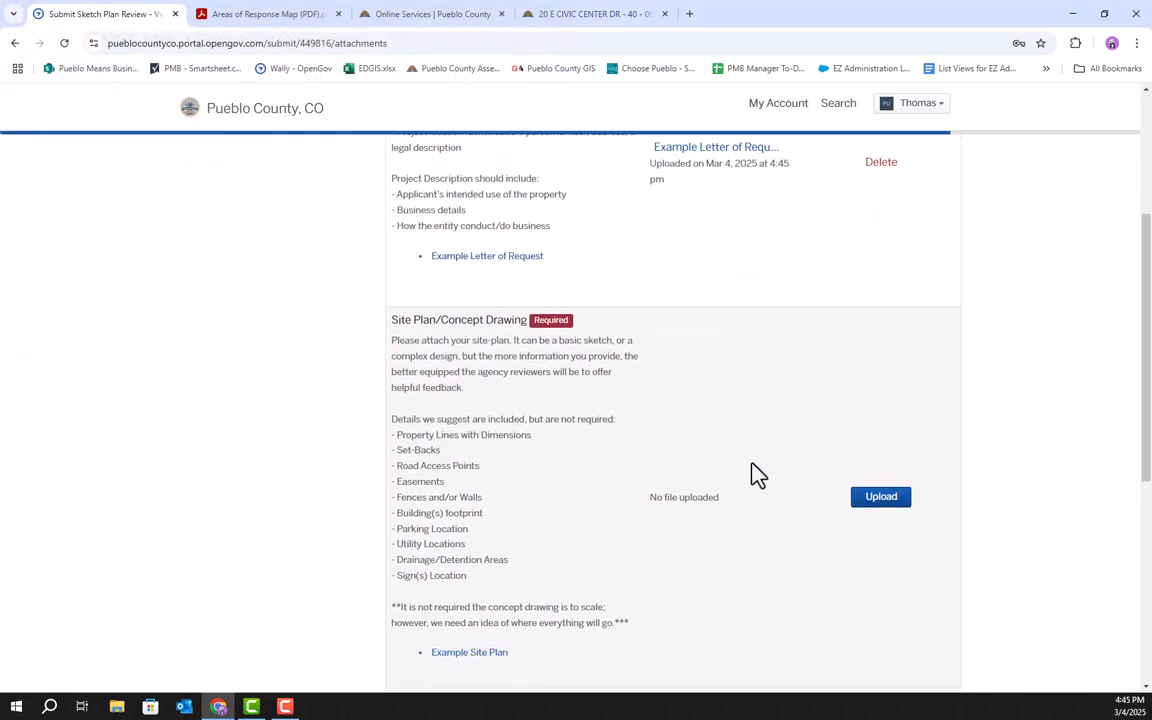
{"action": "left_click", "coordinate": [882, 498]}
{"action": "double_click", "coordinate": [160, 104]}
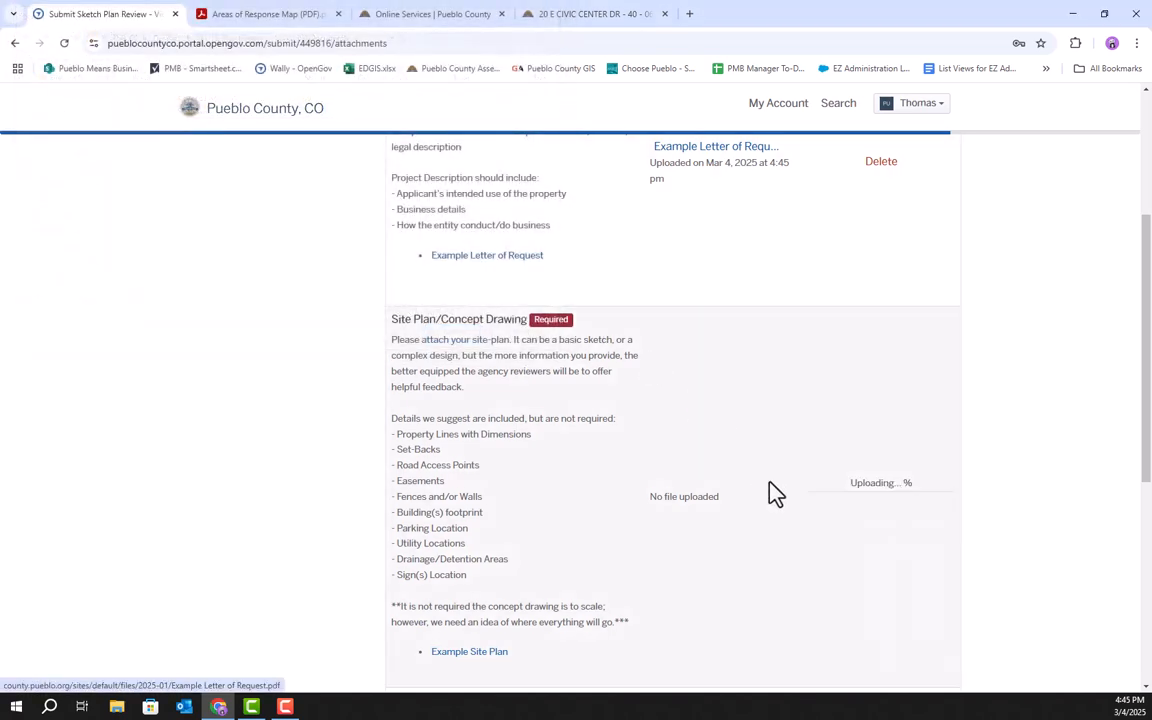
Review the uploaded attachments and proceed to the confirmation page.
{"action": "scroll", "coordinate": [780, 618], "scroll_direction": "down", "scroll_amount": 3}
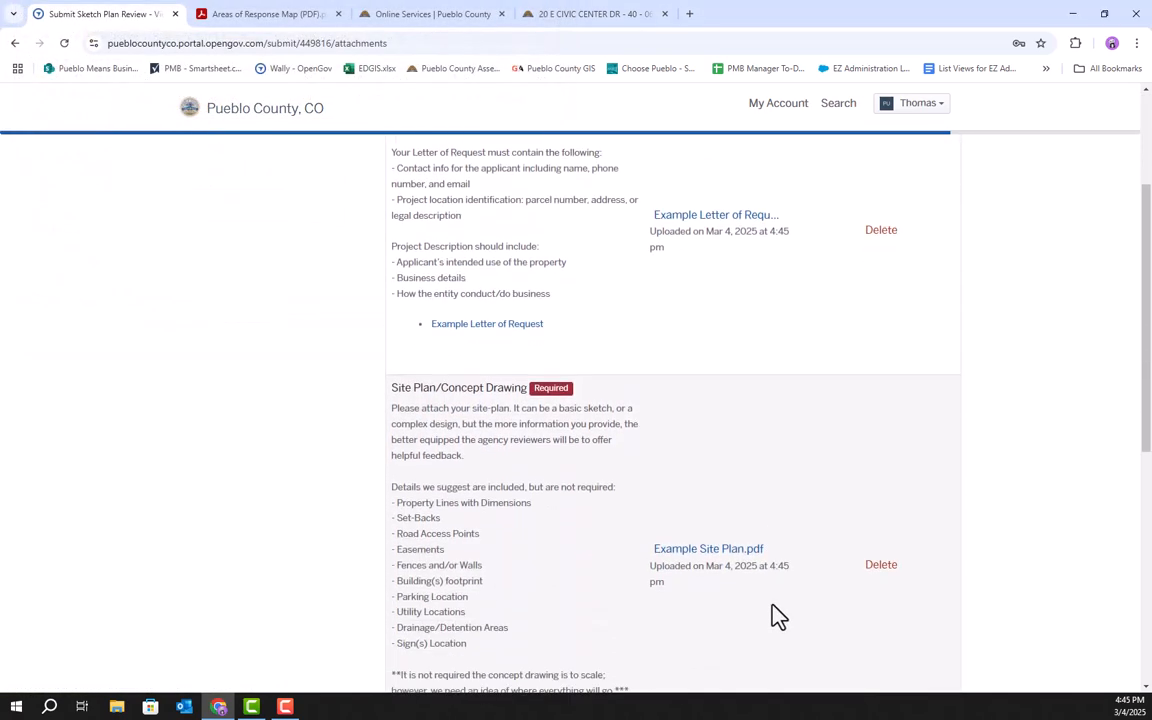
{"action": "scroll", "coordinate": [776, 614], "scroll_direction": "up", "scroll_amount": 2}
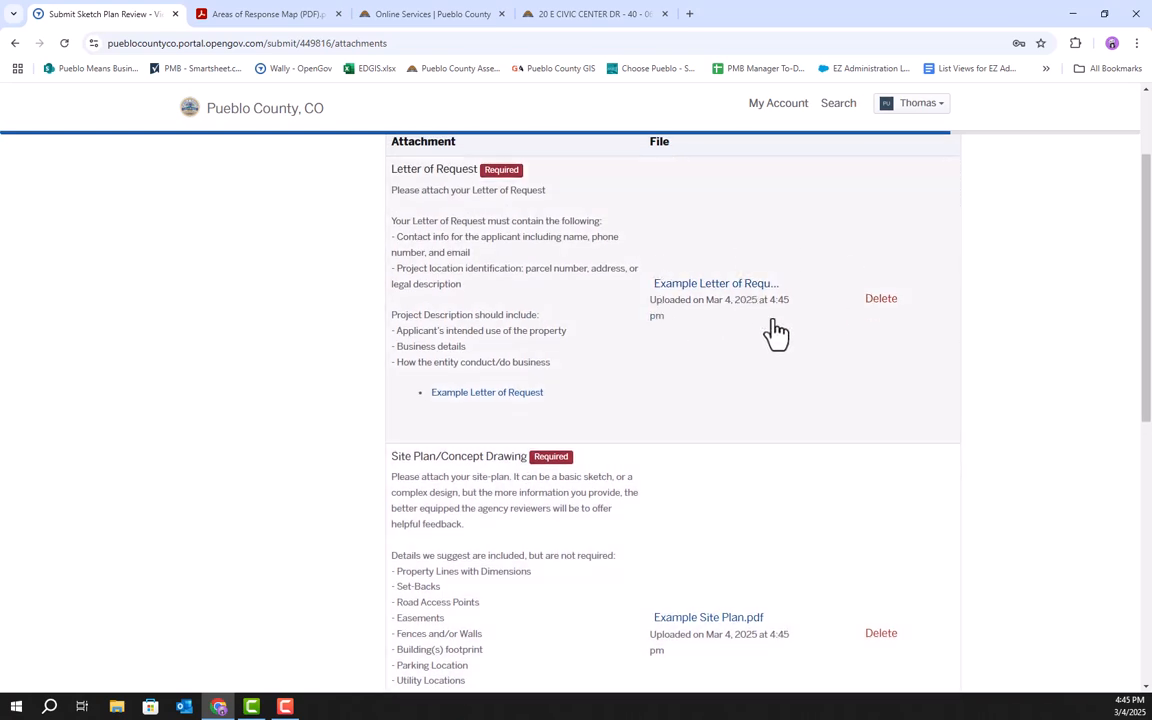
{"action": "scroll", "coordinate": [784, 404], "scroll_direction": "down", "scroll_amount": 2}
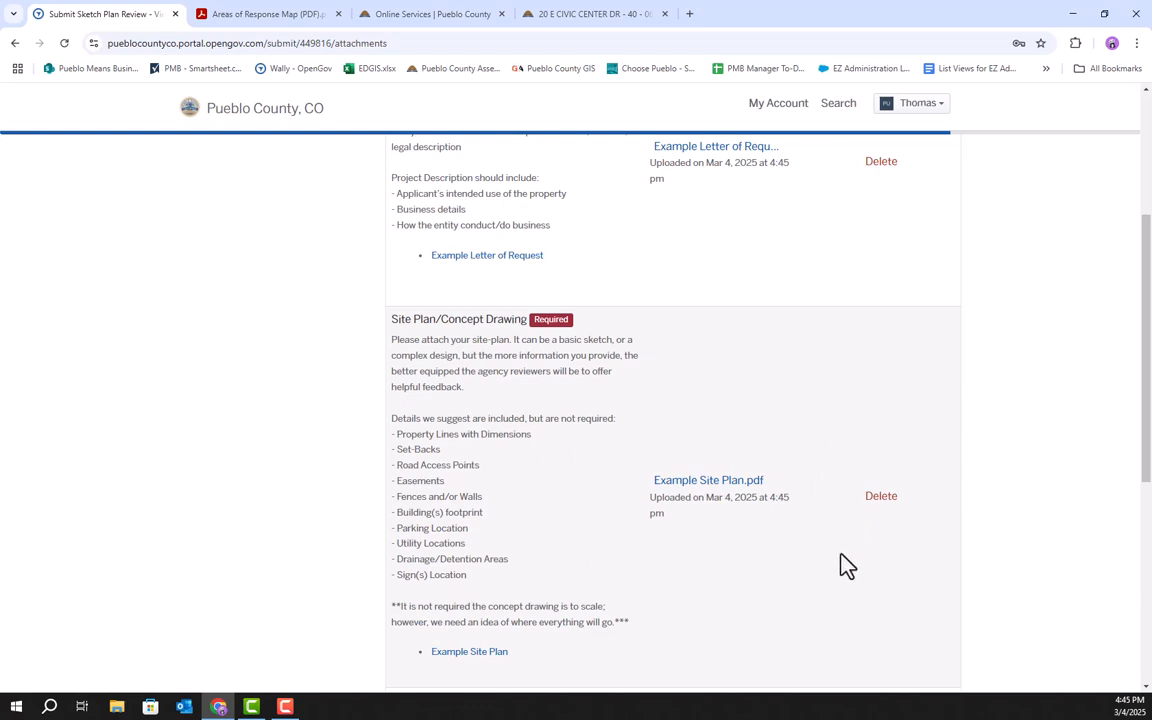
{"action": "scroll", "coordinate": [843, 568], "scroll_direction": "down", "scroll_amount": 1}
{"action": "scroll", "coordinate": [846, 575], "scroll_direction": "down", "scroll_amount": 3}
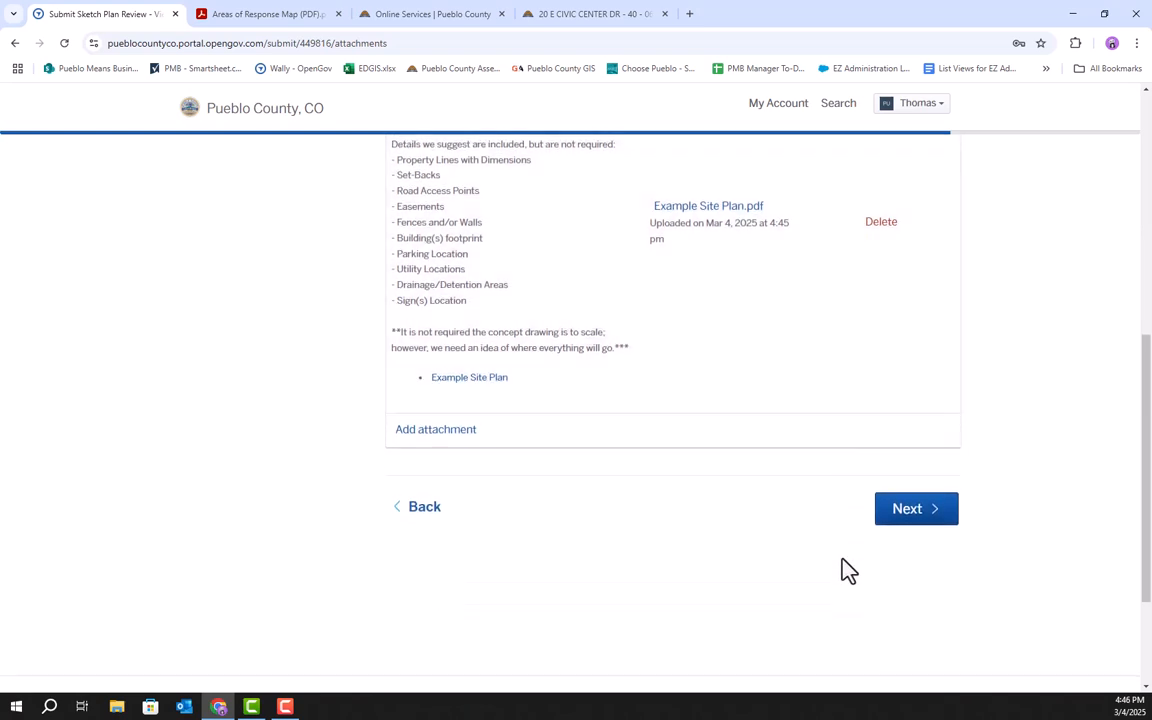
{"action": "left_click", "coordinate": [925, 520]}
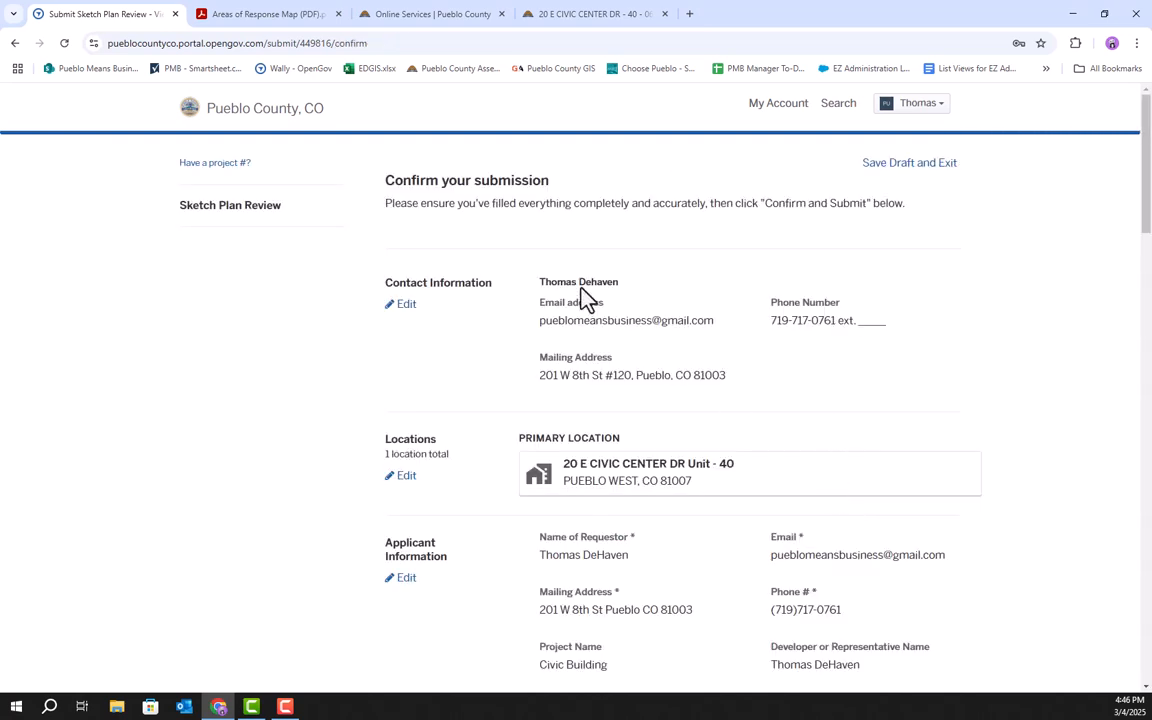
Review the submission summary and confirm and submit the application.
{"action": "scroll", "coordinate": [744, 266], "scroll_direction": "down", "scroll_amount": 5}
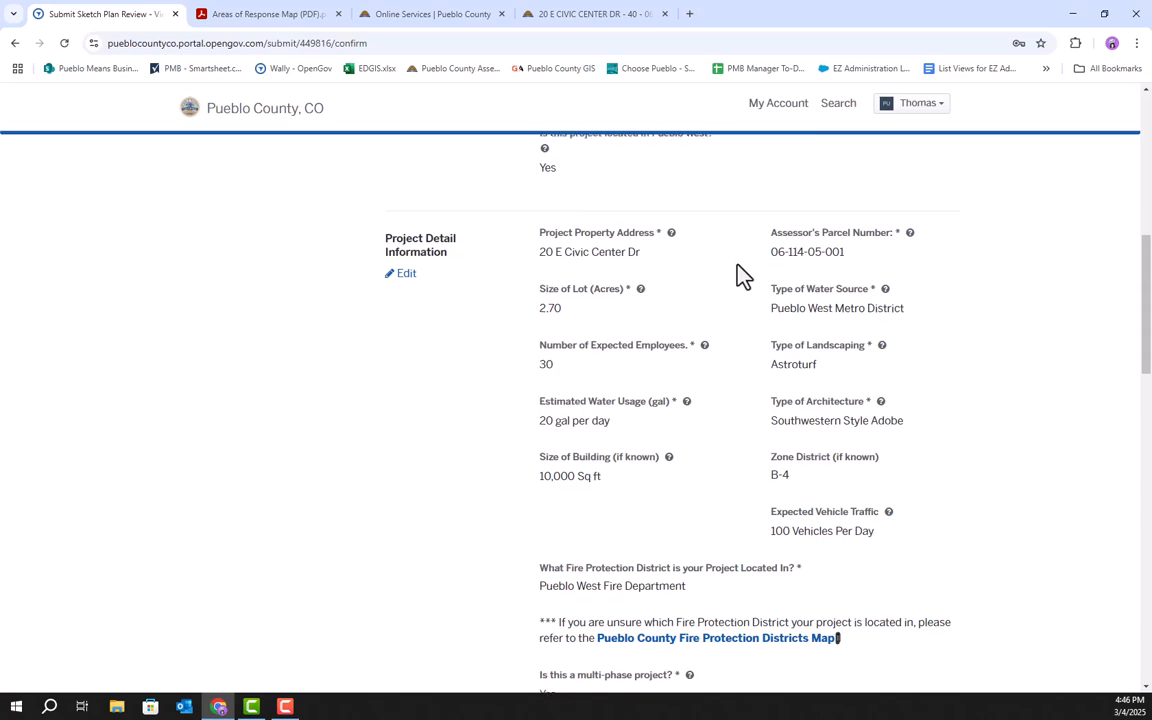
{"action": "scroll", "coordinate": [742, 275], "scroll_direction": "down", "scroll_amount": 5}
{"action": "scroll", "coordinate": [742, 280], "scroll_direction": "down", "scroll_amount": 6}
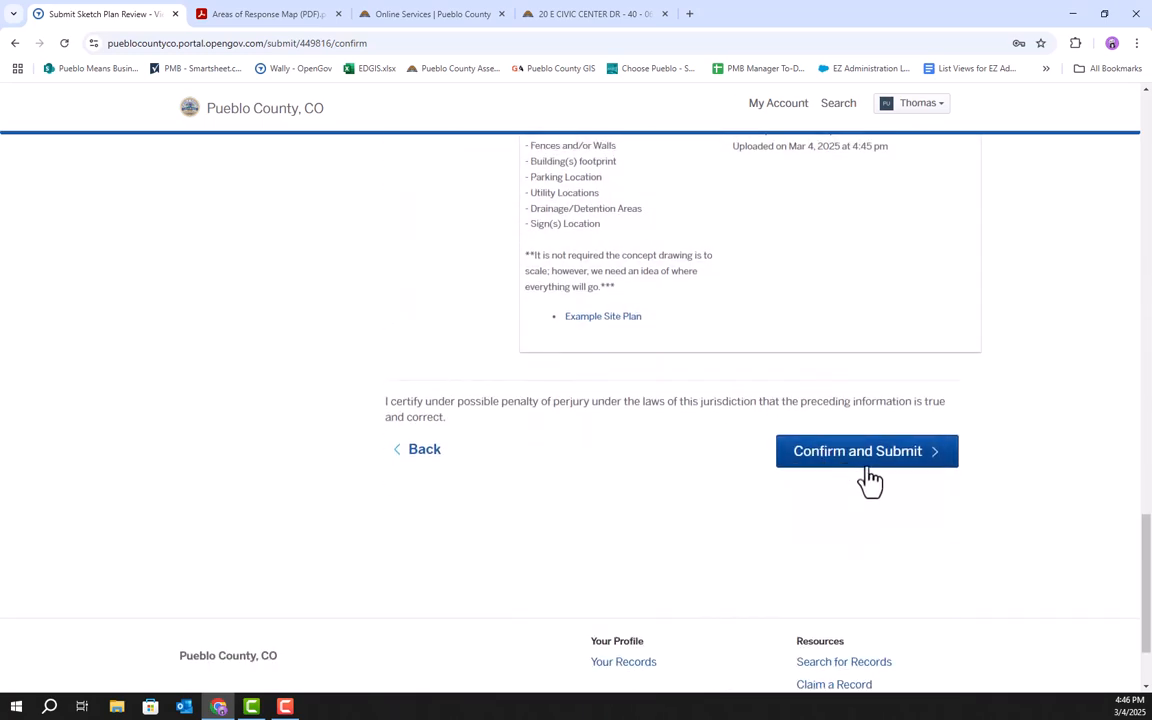
{"action": "left_click", "coordinate": [884, 459]}
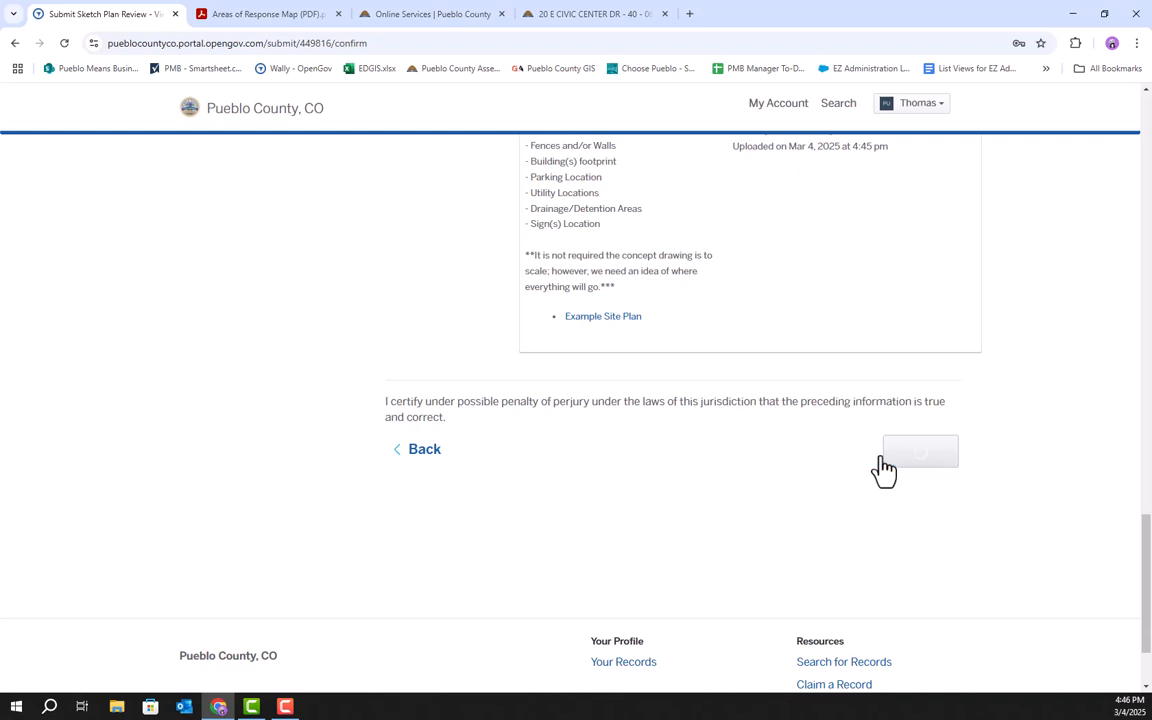